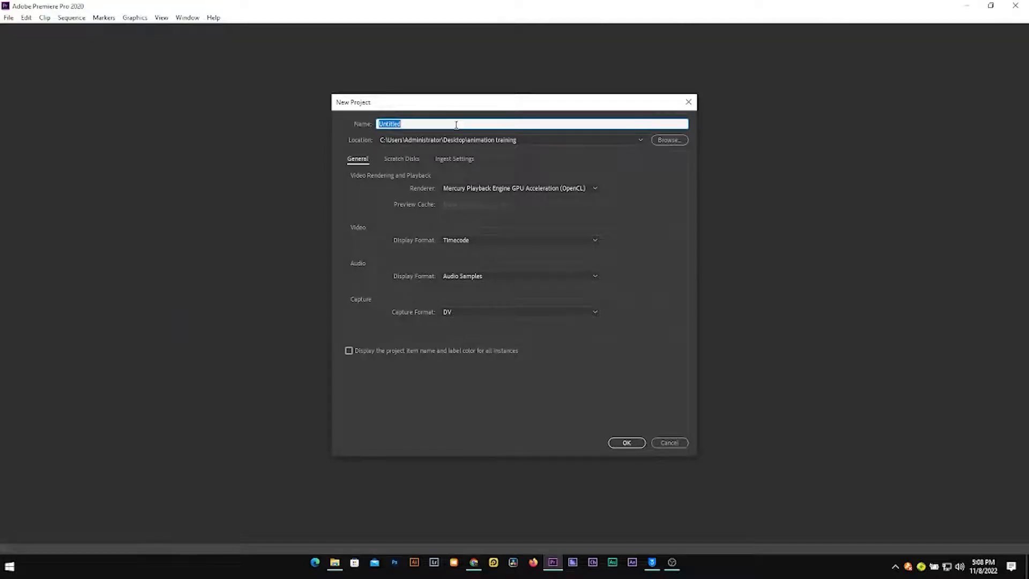
- Create a new project named "animation finishing" in the Desktop\animation training folder
type("animation finishing")
left_click(671, 142)
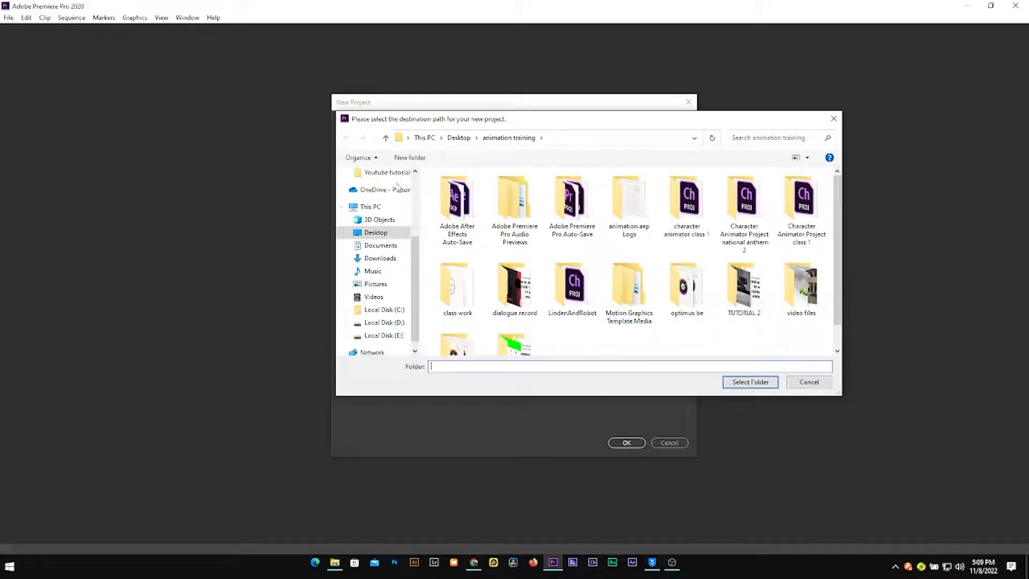
left_click(490, 139)
left_click(750, 382)
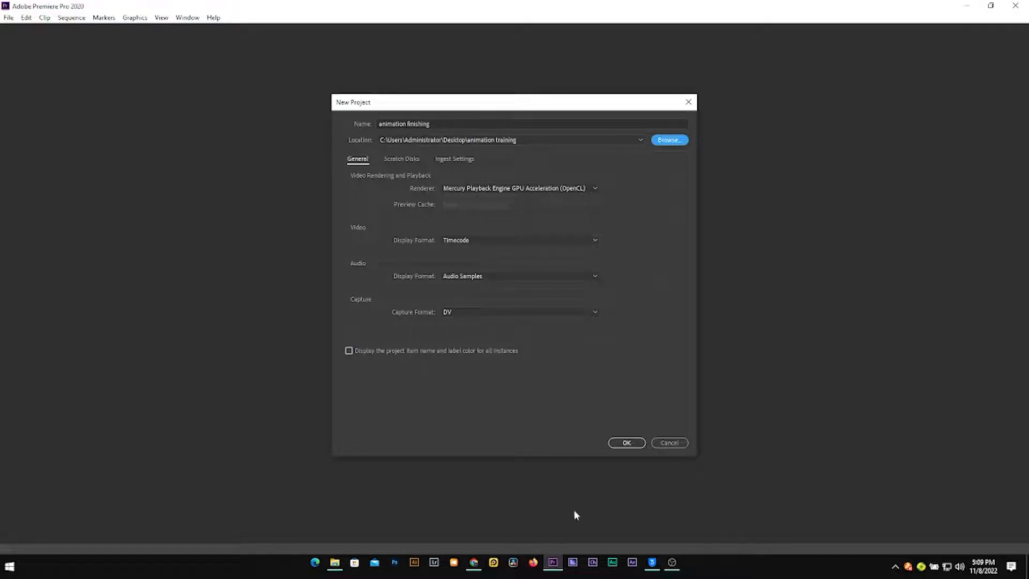
left_click(625, 442)
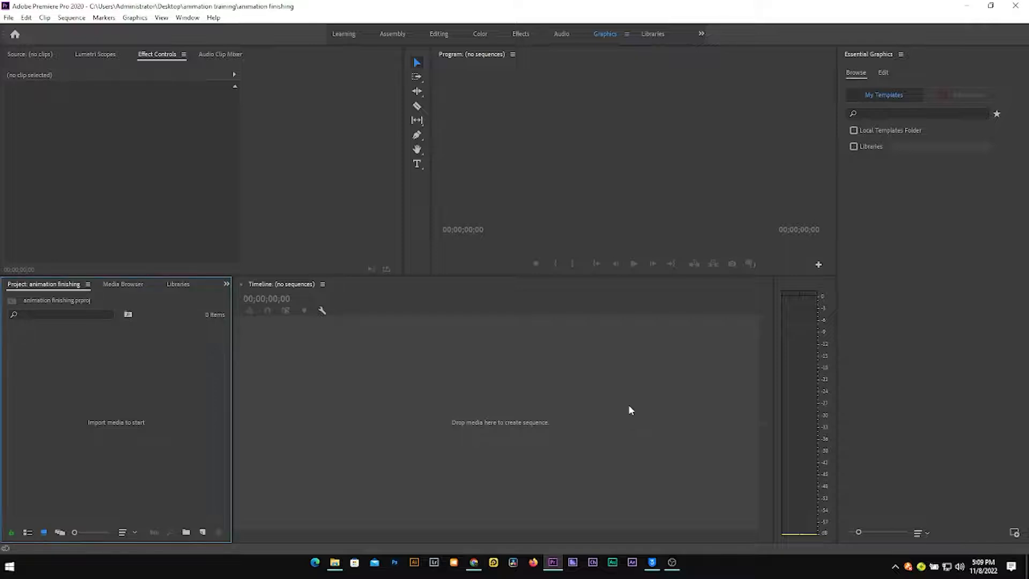
- Switch to the Editing workspace and view the media import dialog without importing anything
left_click(438, 33)
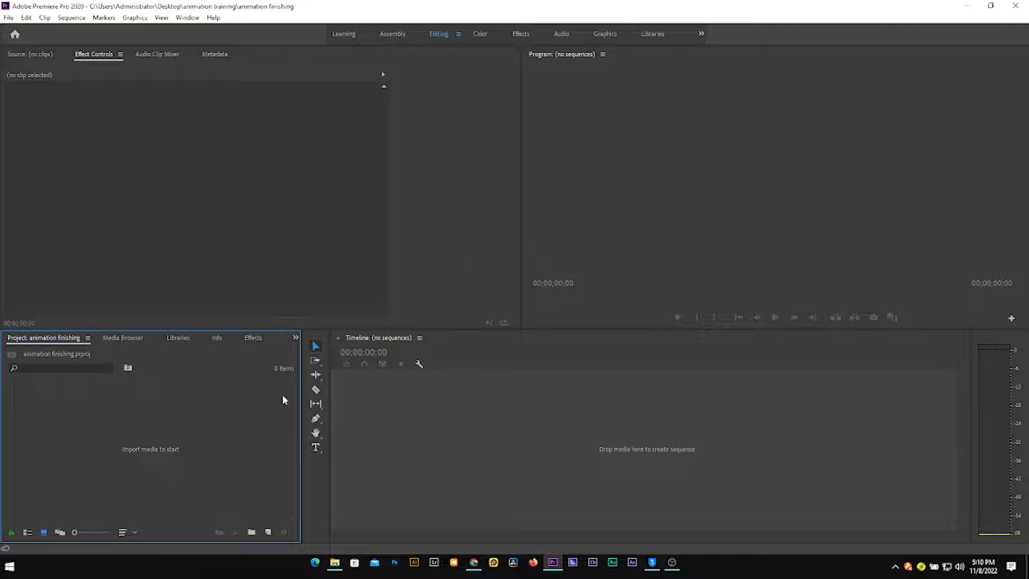
double_click(54, 455)
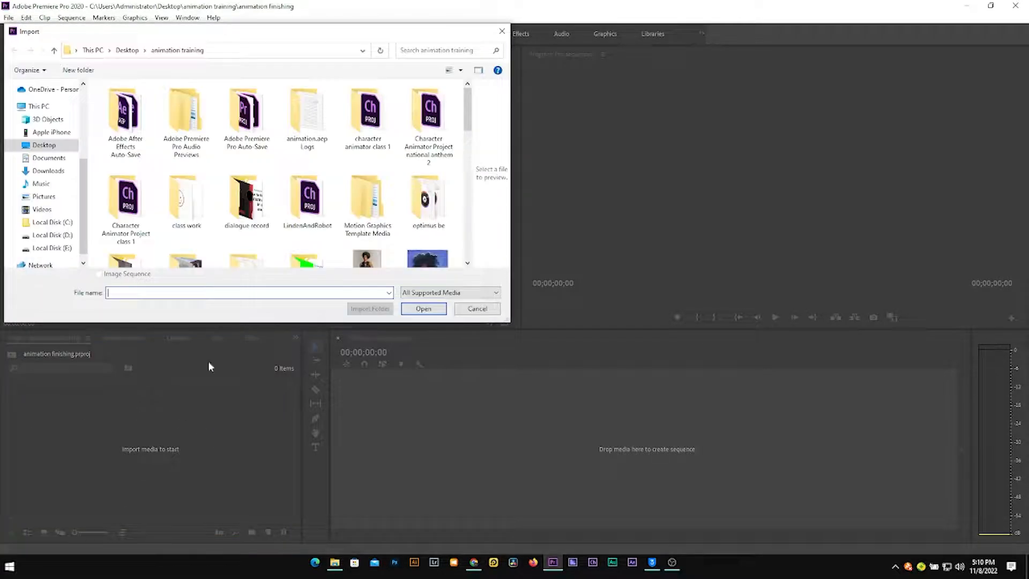
left_click(481, 310)
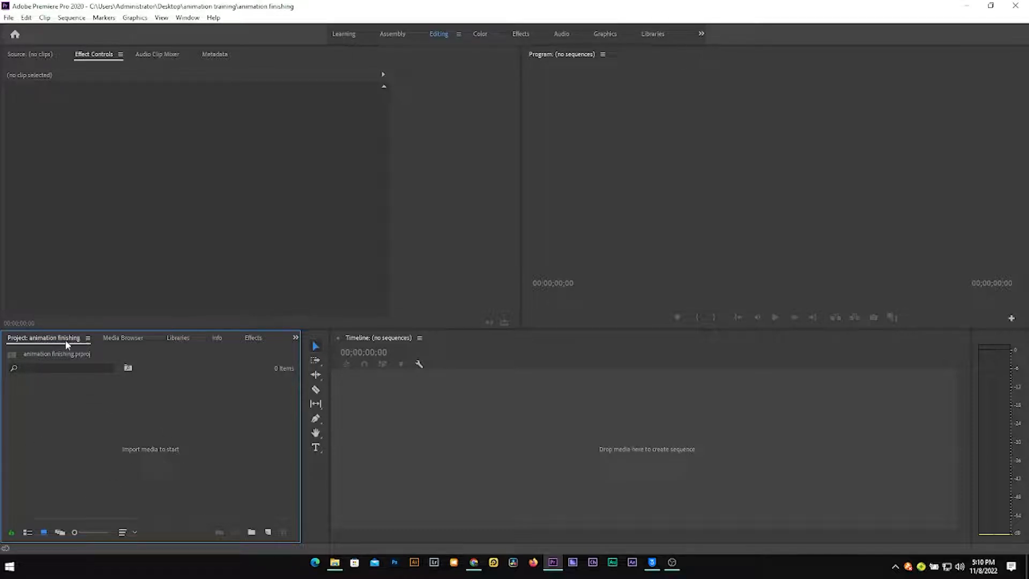
- Create a new sequence from the Digital SLR 1080p preset DSLR 1080p24, keeping the default sequence name
left_click(268, 533)
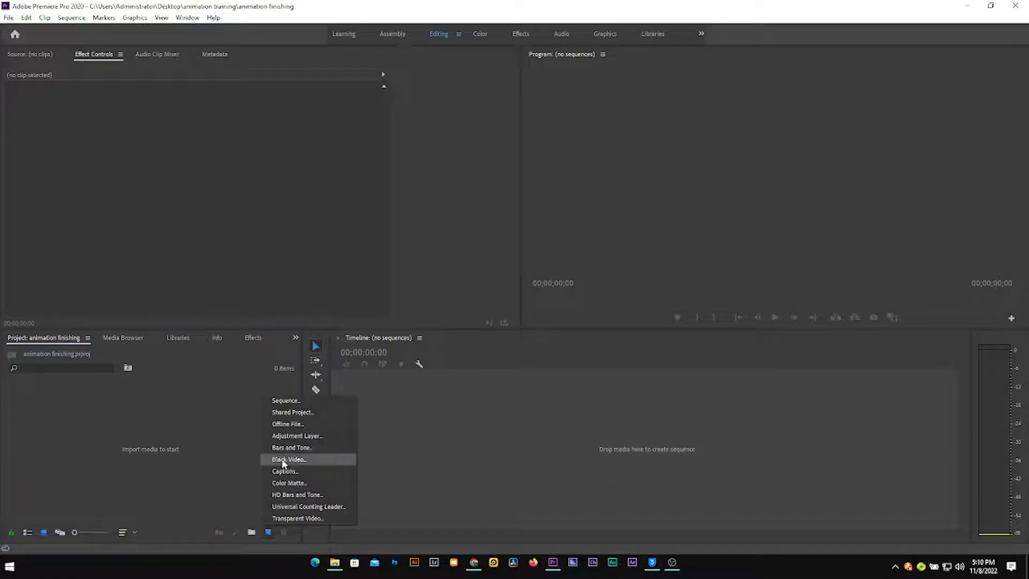
left_click(282, 403)
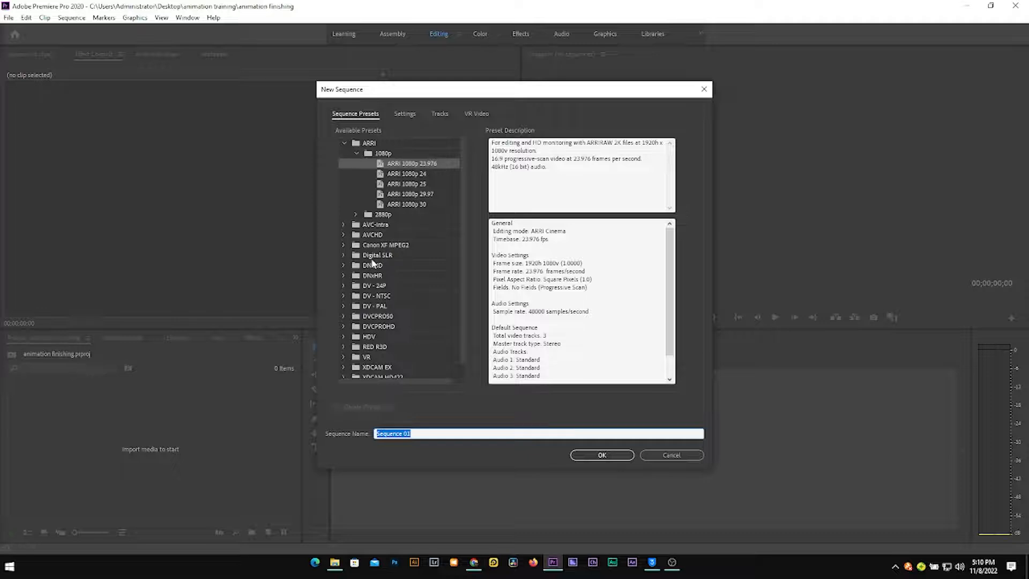
left_click(345, 255)
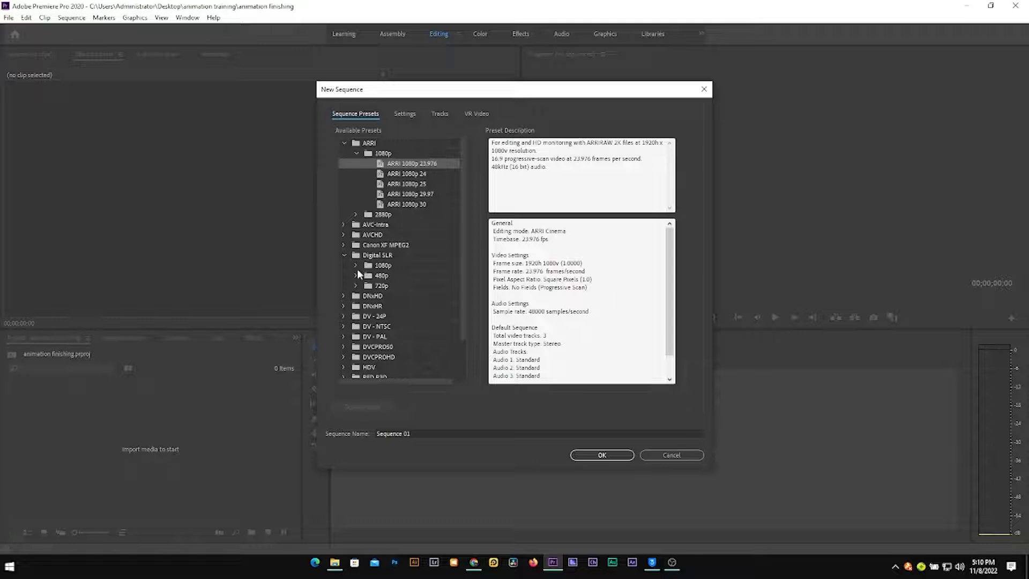
left_click(357, 265)
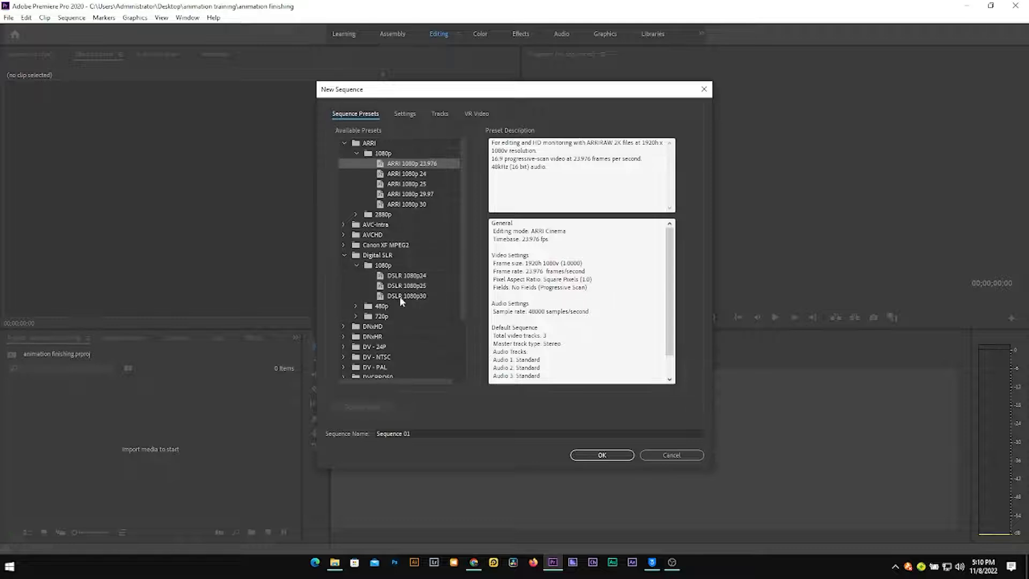
left_click(413, 278)
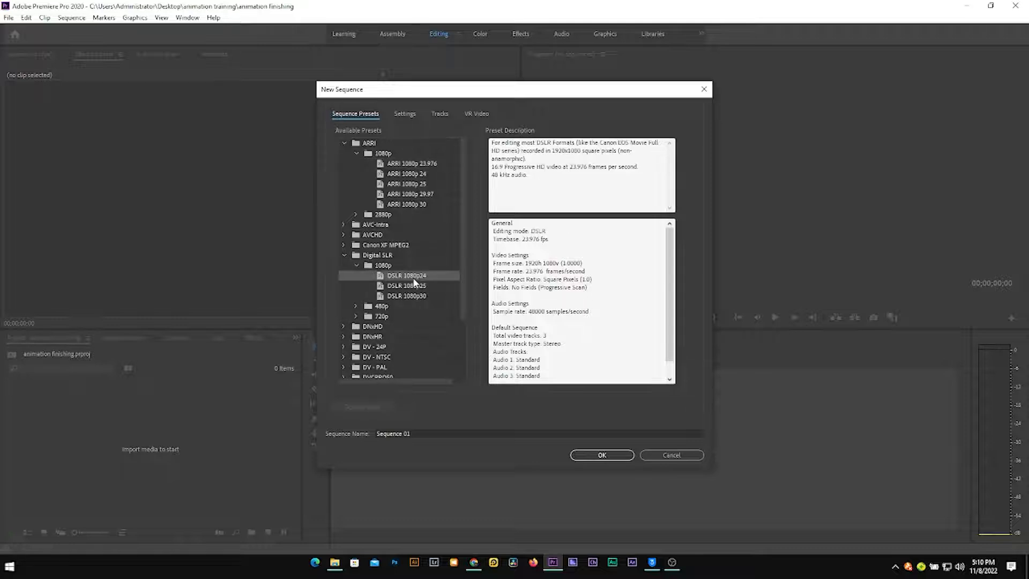
left_click(599, 455)
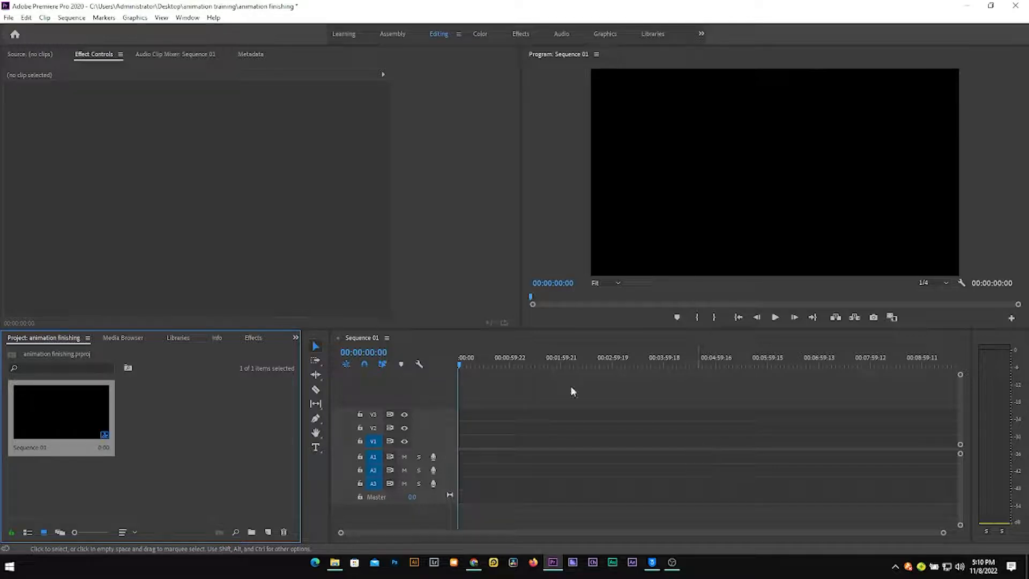
- Switch to File Explorer, reduce it to a smaller window over Premiere Pro, and open the animation training folder
left_click(343, 564)
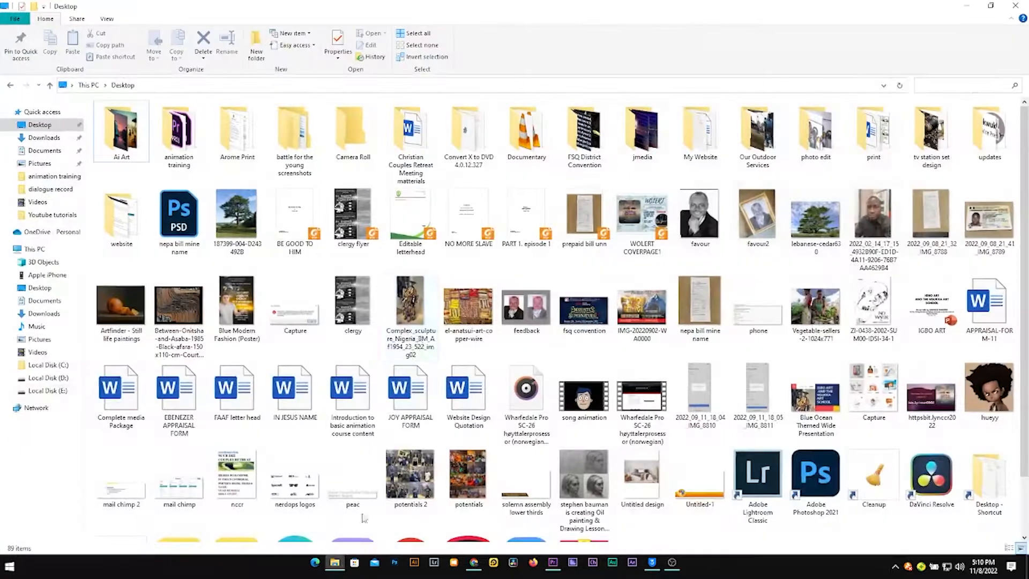
left_click(991, 16)
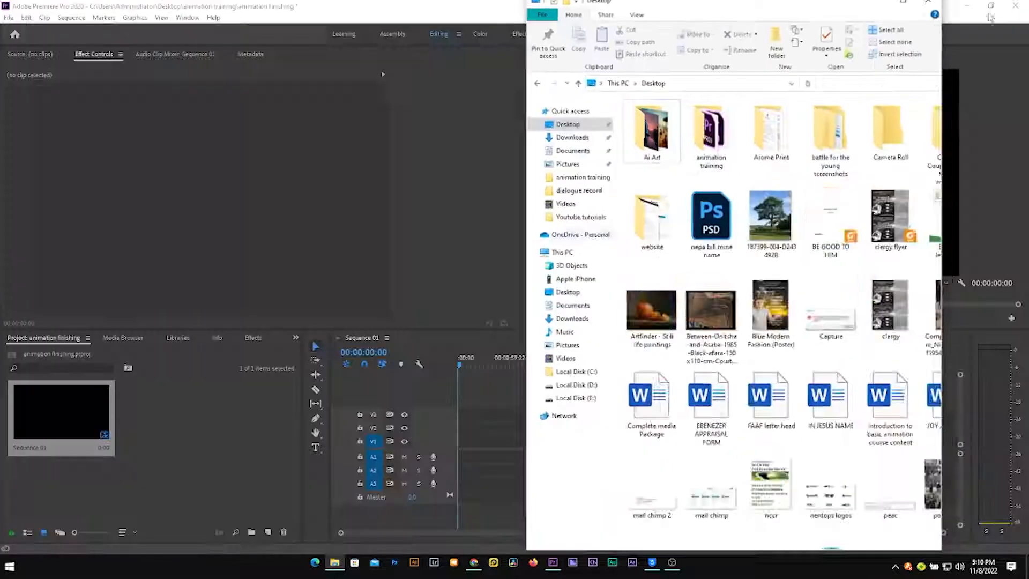
double_click(727, 151)
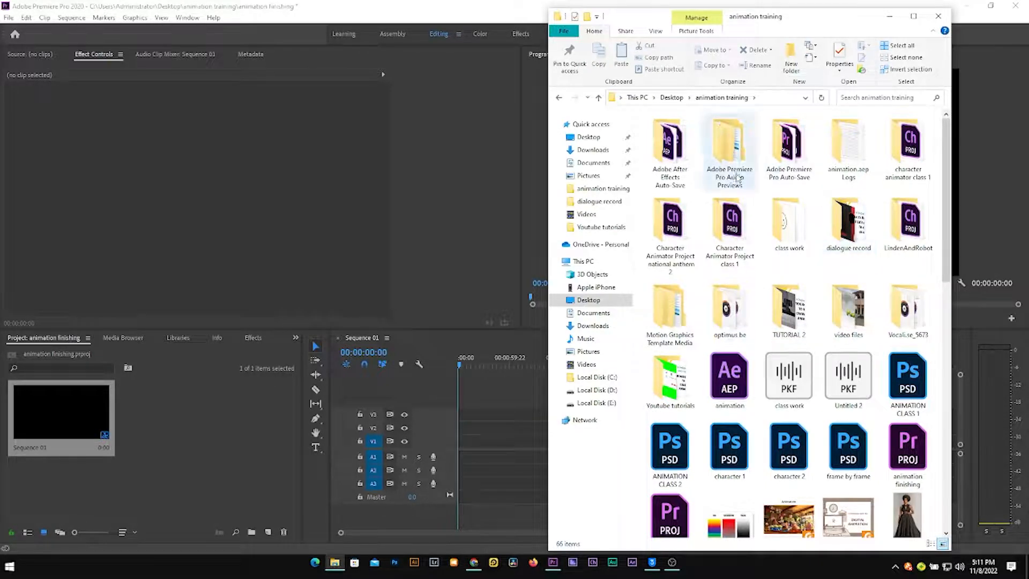
- Look through the TUTORIAL 2 and dialogue record folders for the clip, and open the Youtube tutorials folder
scroll(848, 316, "down", 3)
scroll(849, 316, "up", 3)
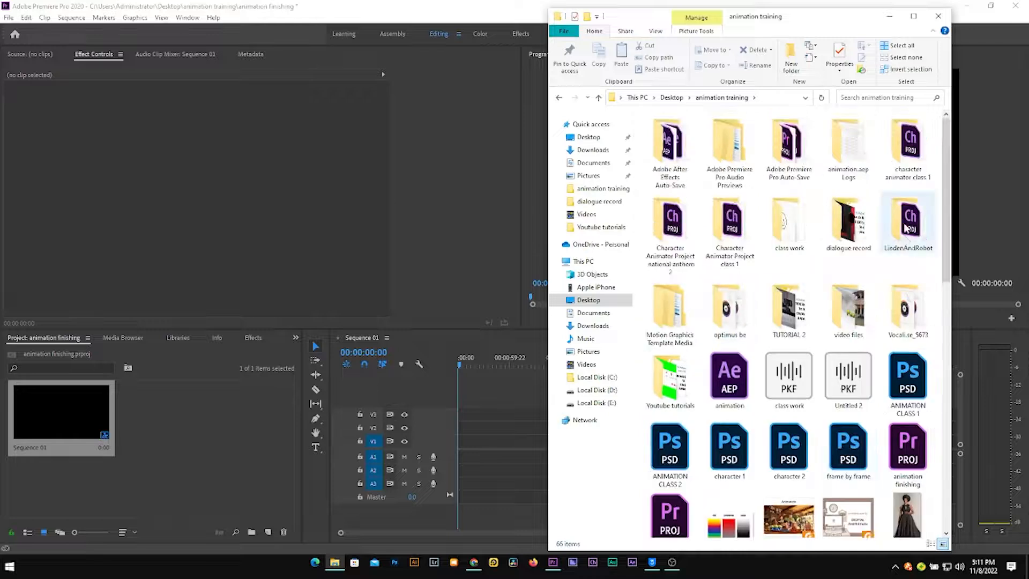
double_click(790, 315)
key("alt+Left")
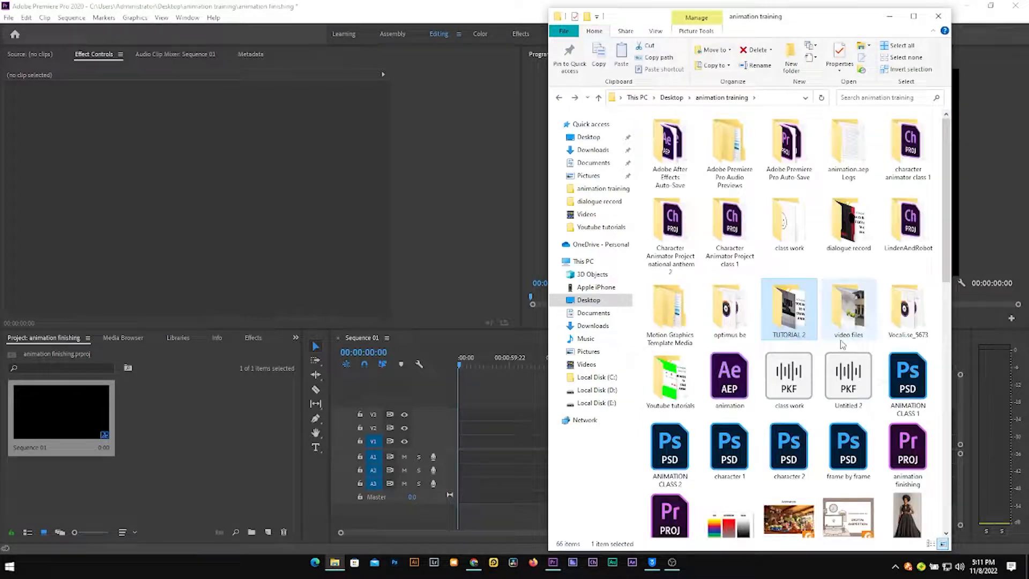
double_click(849, 223)
left_click(560, 98)
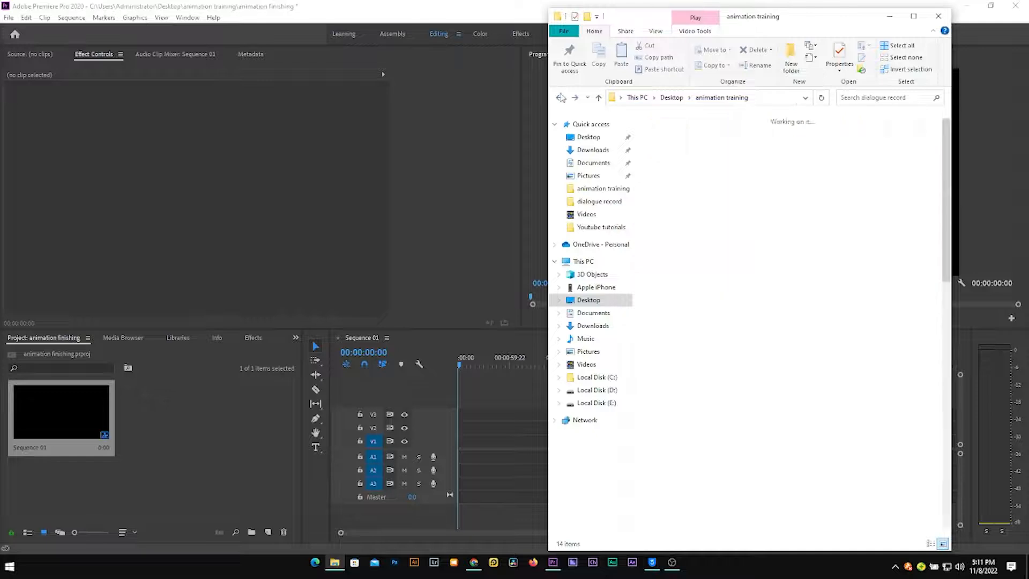
double_click(671, 380)
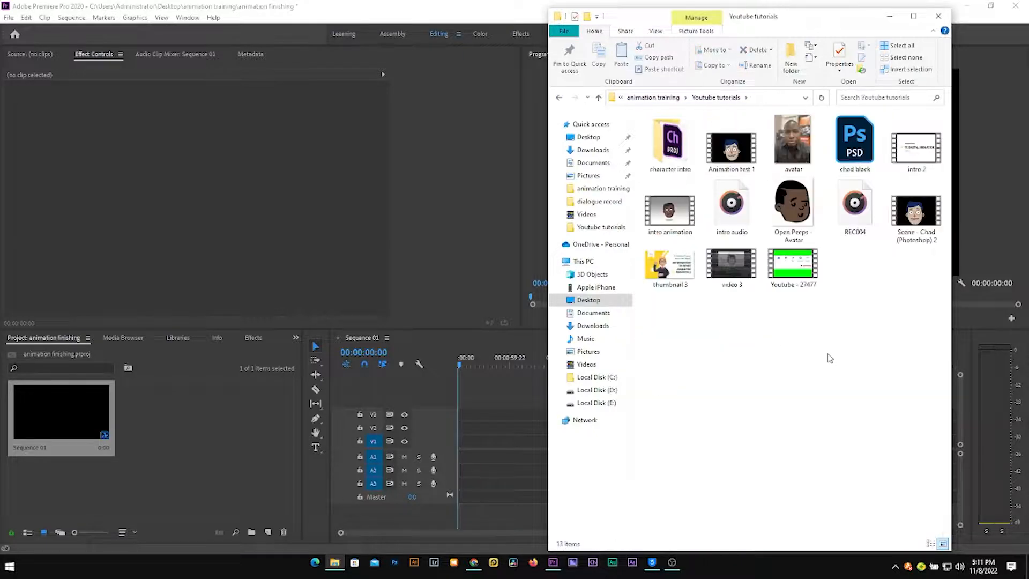
- Preview the Animation test 1 video in the media player and close it
left_click_drag(918, 213, 920, 216)
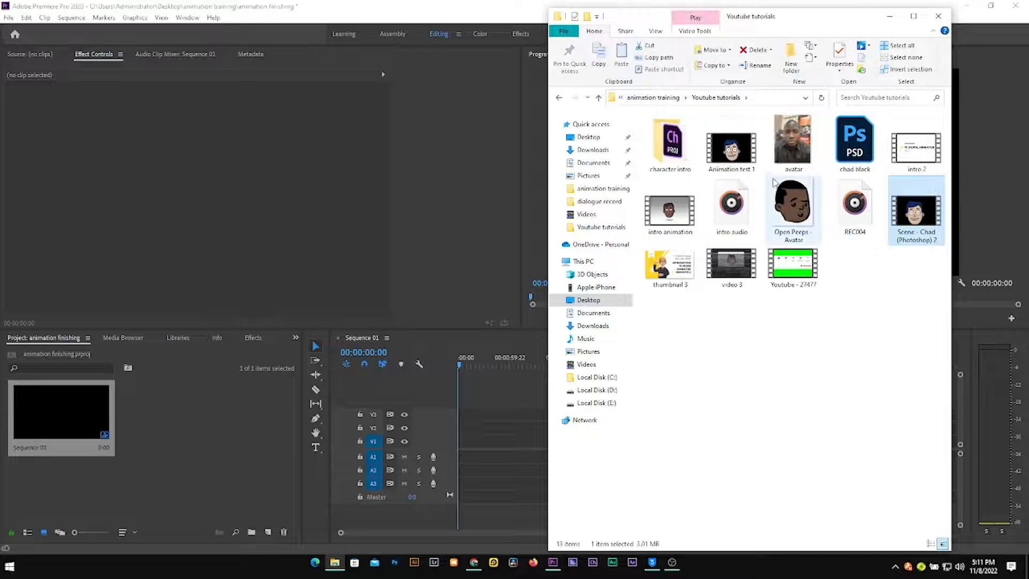
left_click(739, 158)
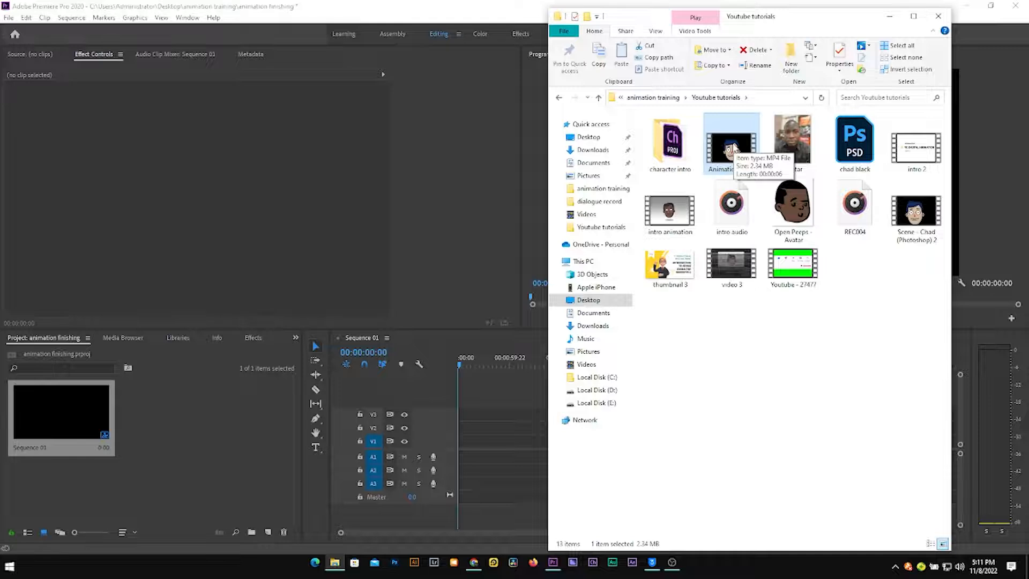
double_click(735, 153)
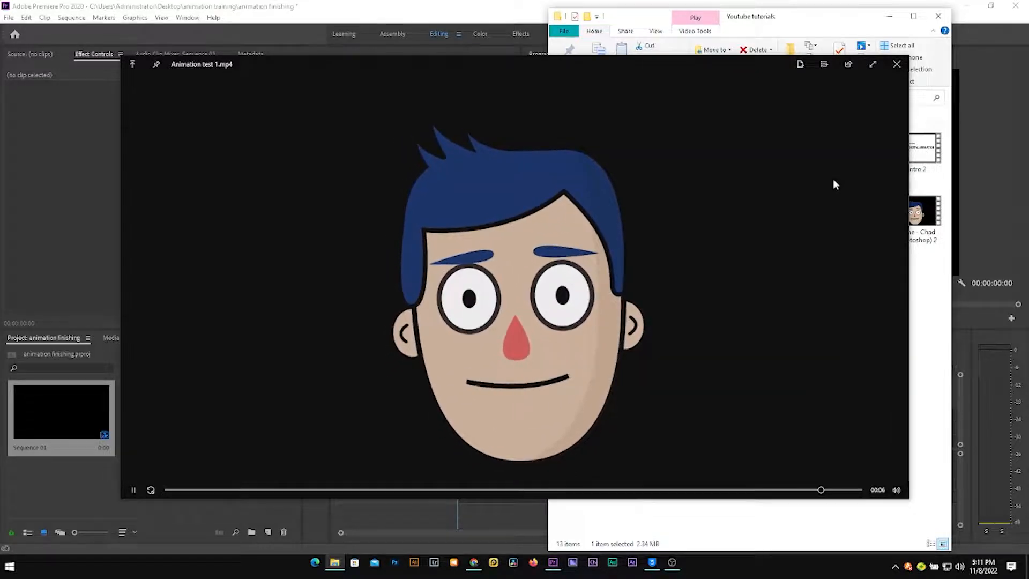
left_click(897, 64)
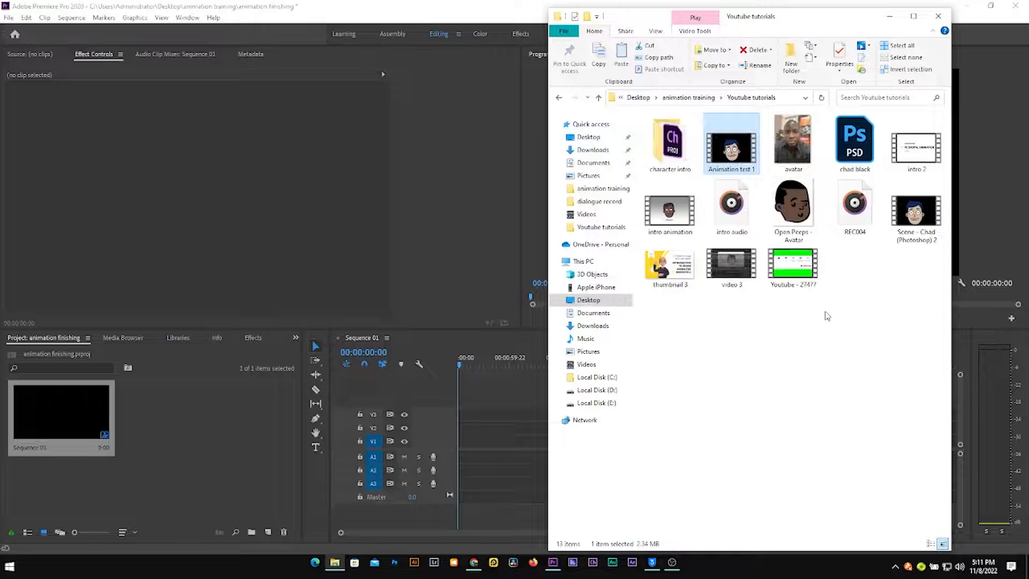
- Import Animation test 1 into the project and place it at the start of track V1, keeping the existing sequence settings
left_click_drag(738, 157, 194, 440)
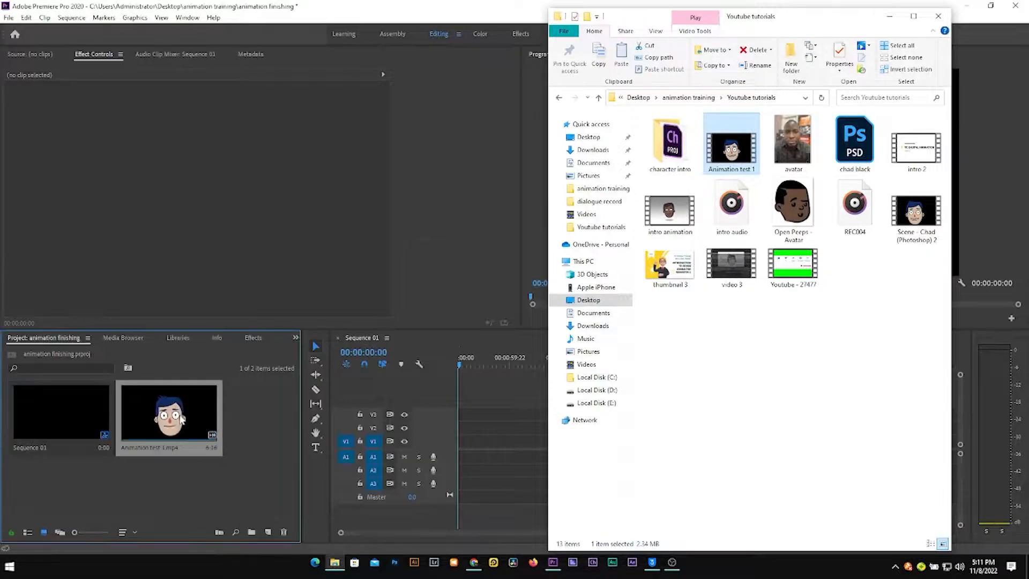
left_click(213, 433)
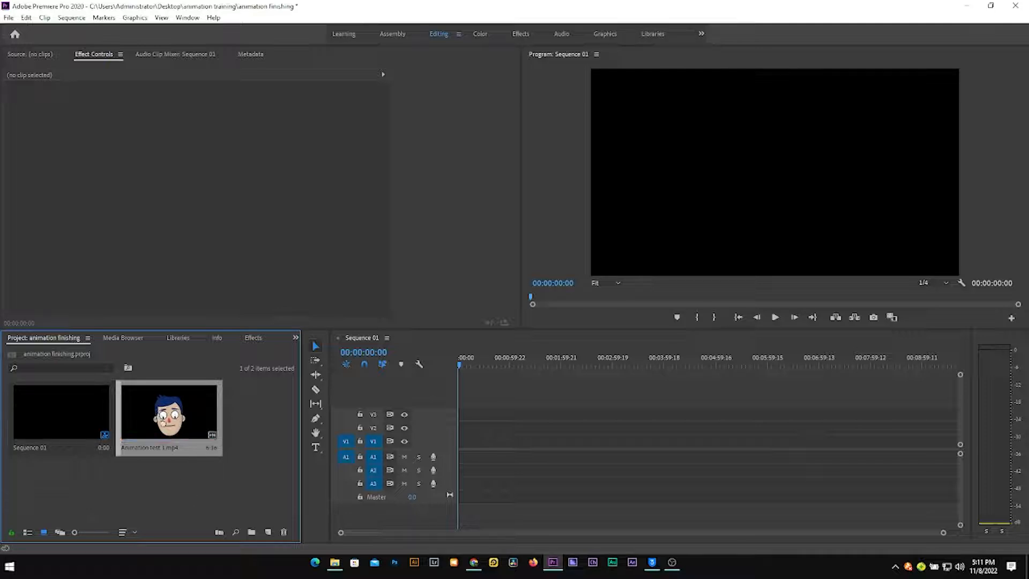
left_click_drag(177, 434, 457, 439)
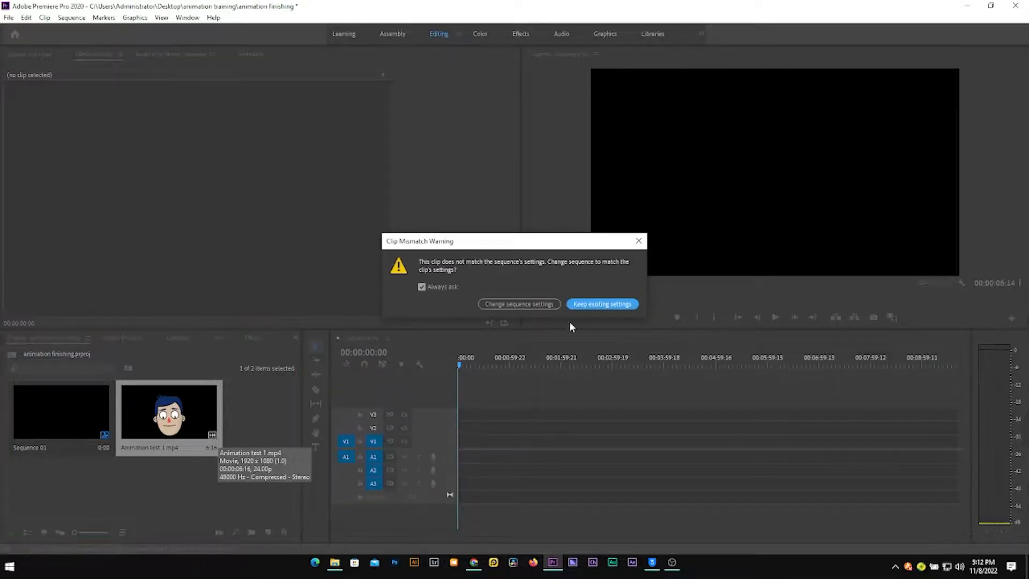
left_click(602, 305)
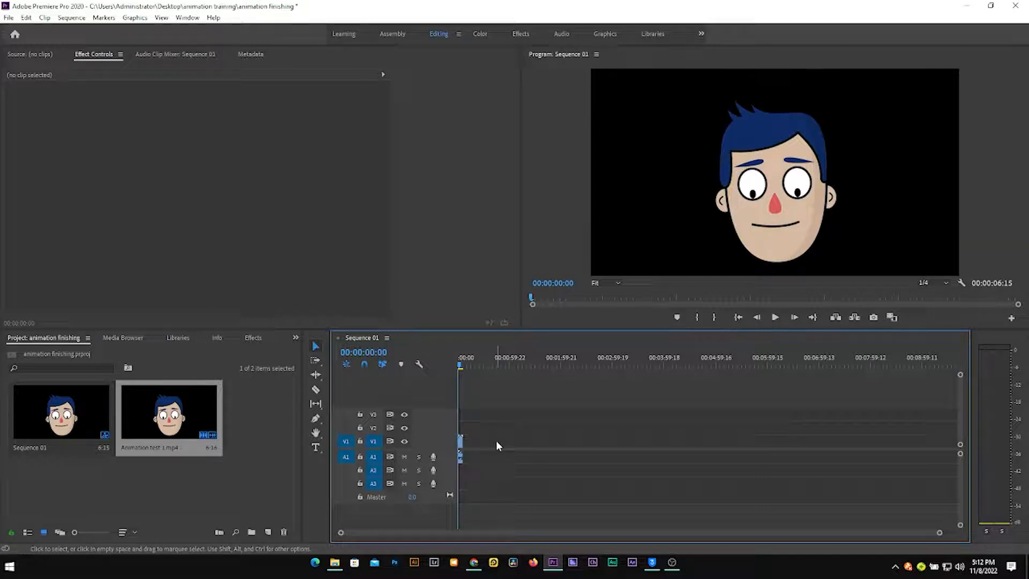
- Zoom the timeline in and out until the whole Animation test 1 clip is shown large, and play back the sequence
key("equal")
key("equal")
key("equal")
key("equal")
key("equal")
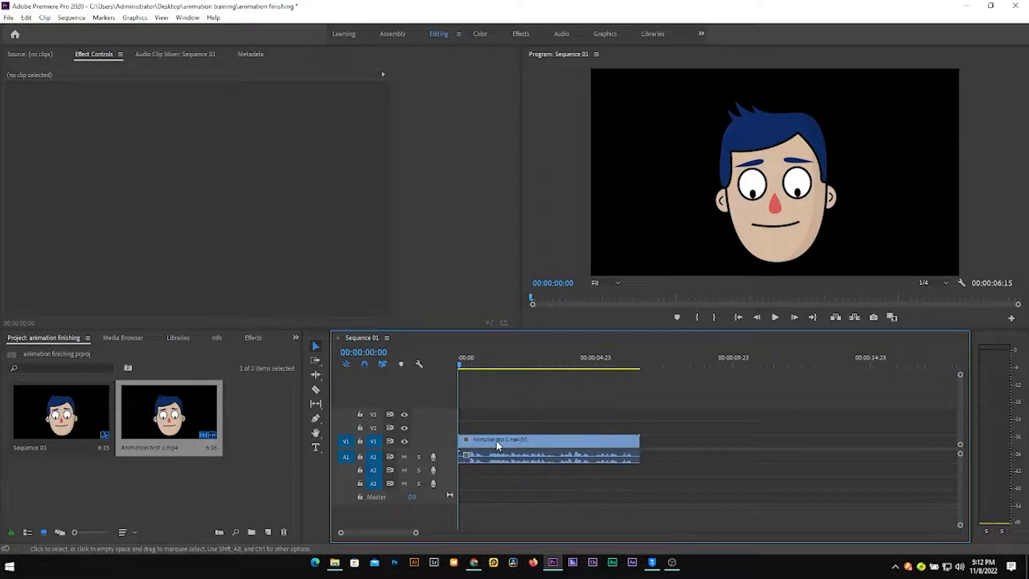
key("equal")
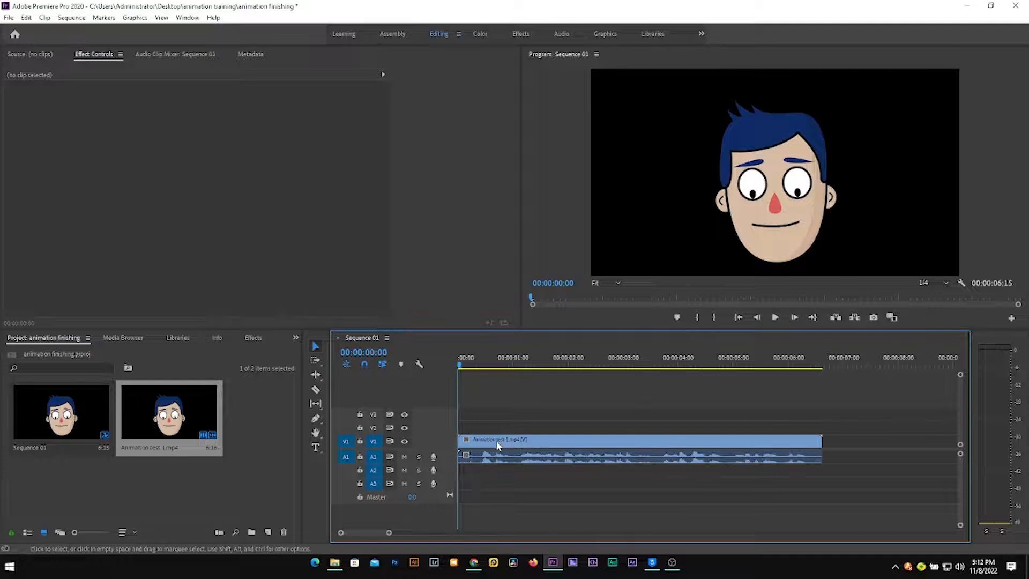
key("equal")
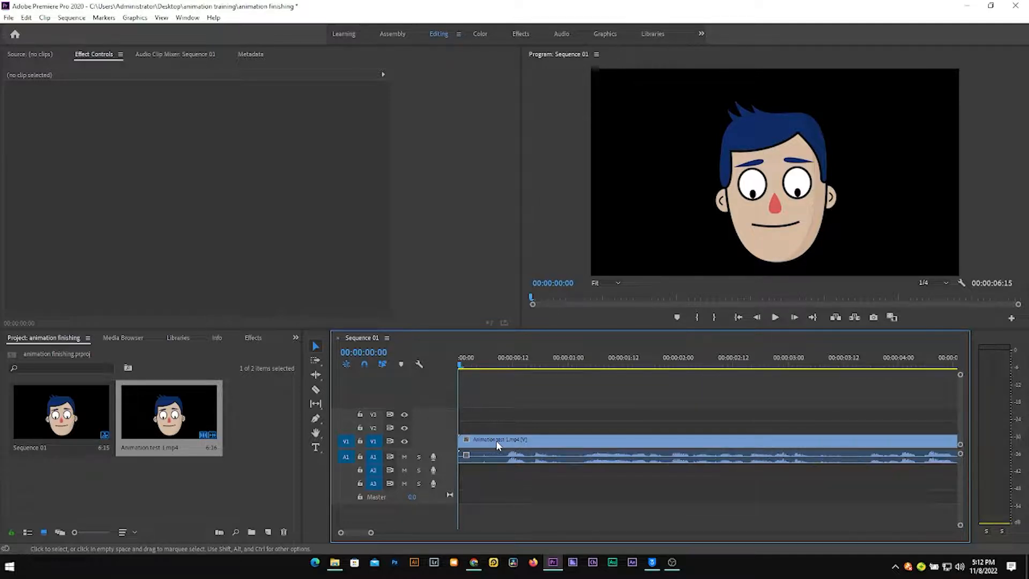
key("minus")
key("minus")
key("minus")
key("minus")
key("minus")
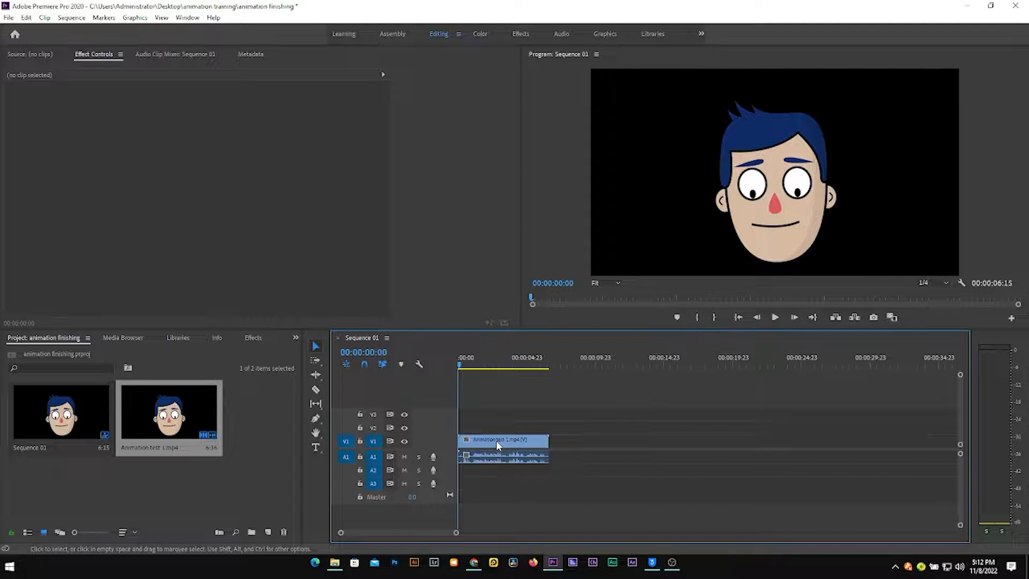
key("minus")
key("minus")
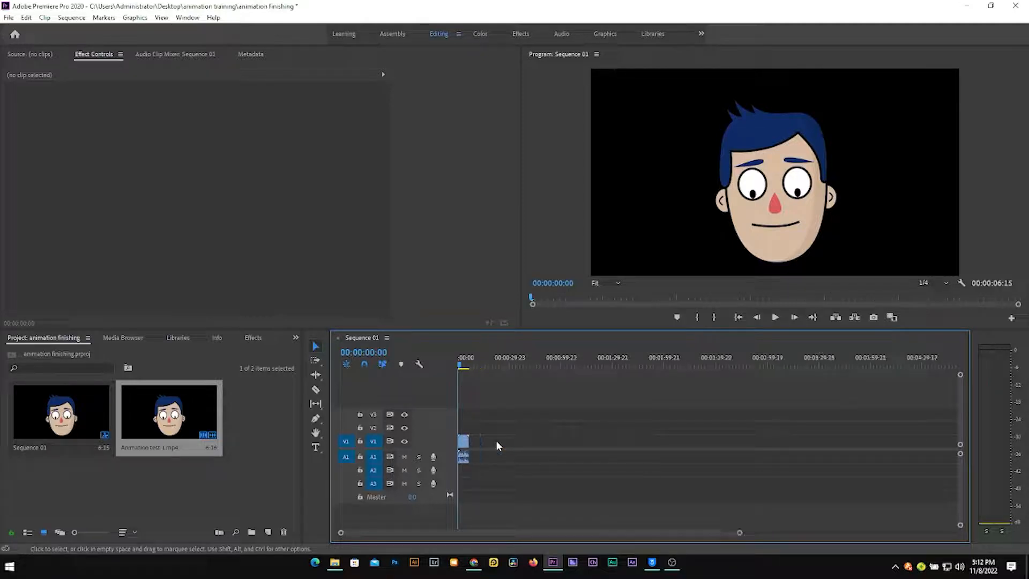
key("equal")
key("equal")
key("equal")
key("equal")
key("equal")
key("equal")
key("equal")
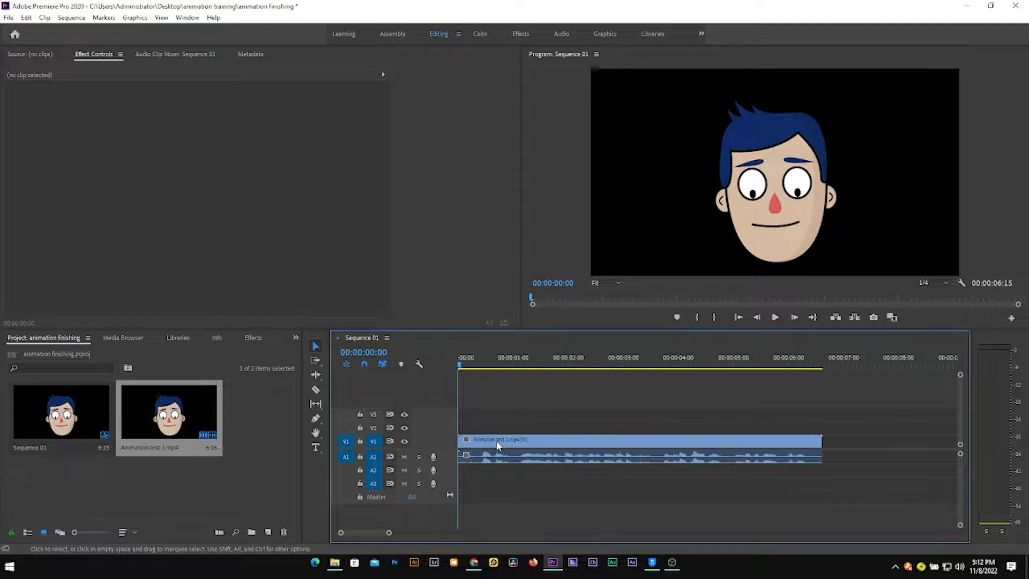
key("space")
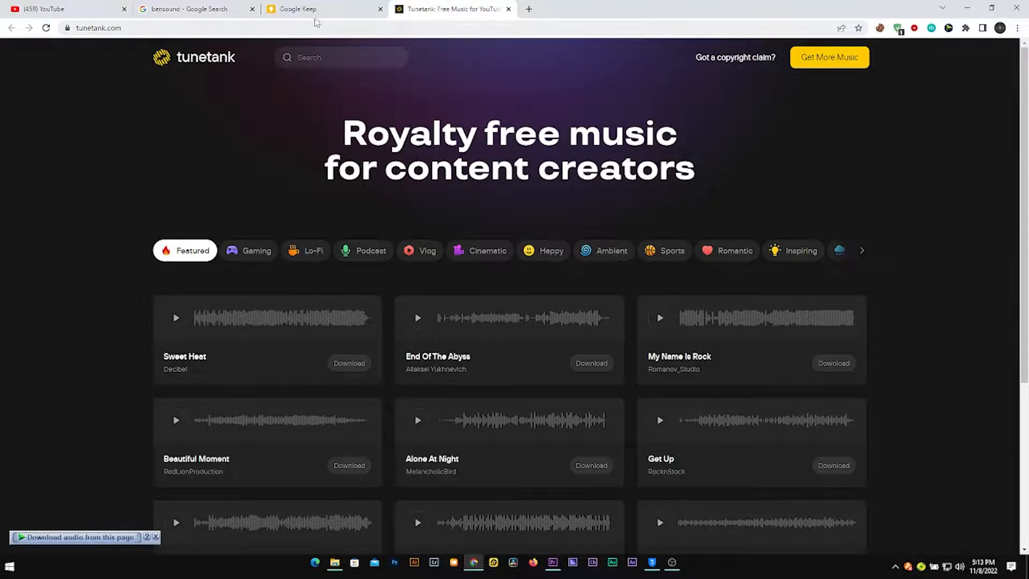
- Search Google for tunetank, and return to the open Tunetank home page
left_click(193, 9)
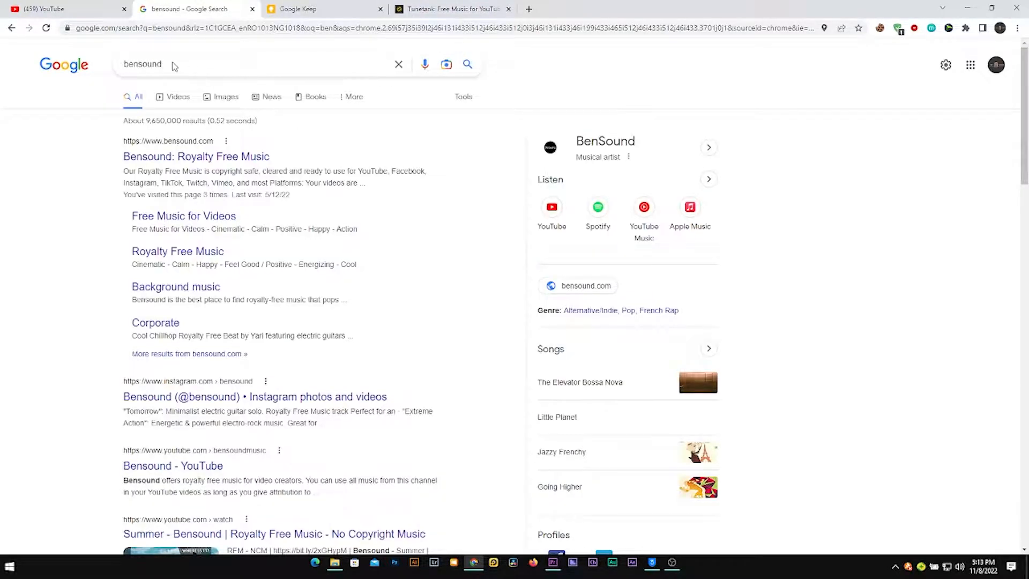
left_click(283, 30)
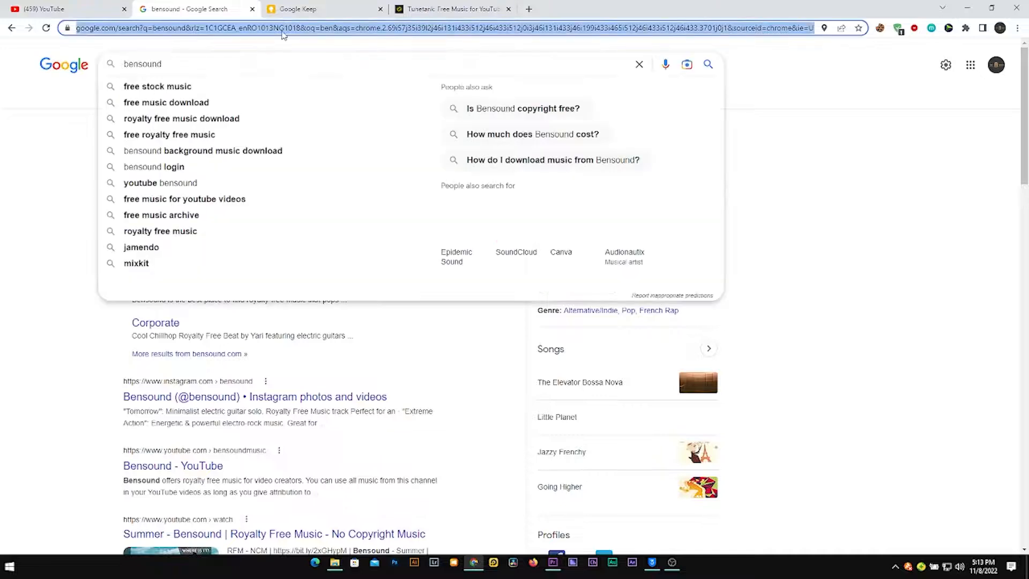
type("tunetan")
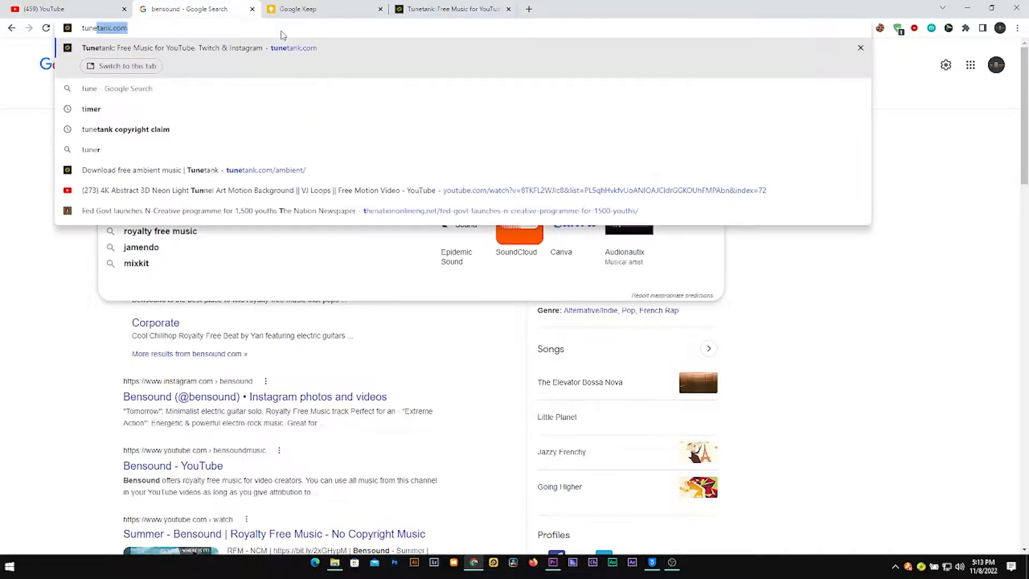
type("k")
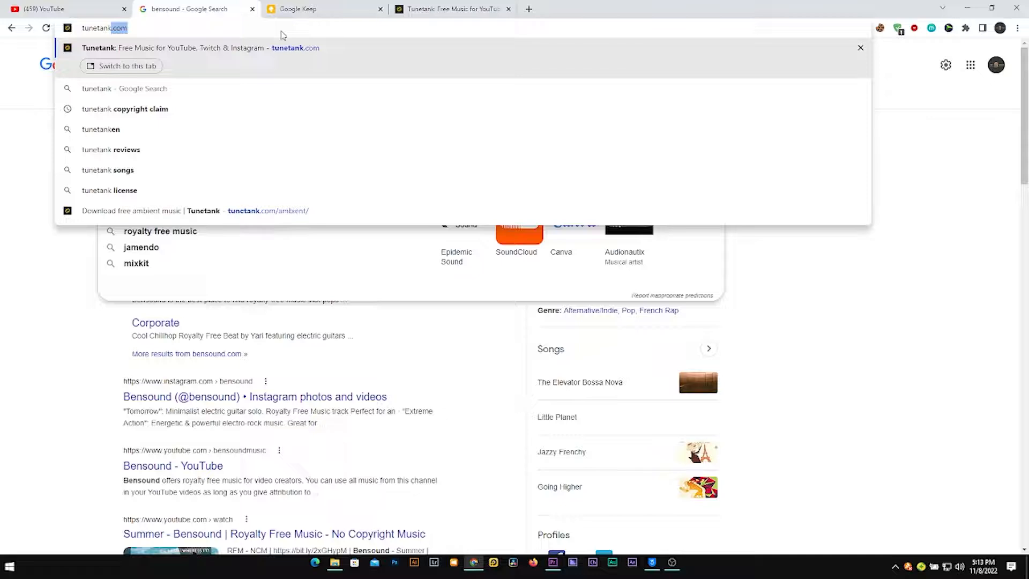
key("BackSpace")
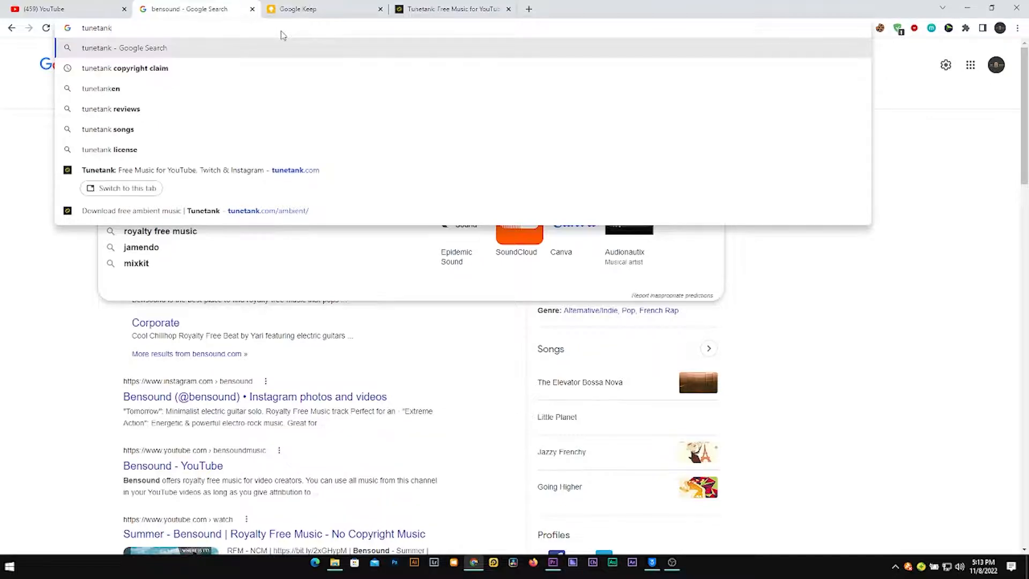
key("Return")
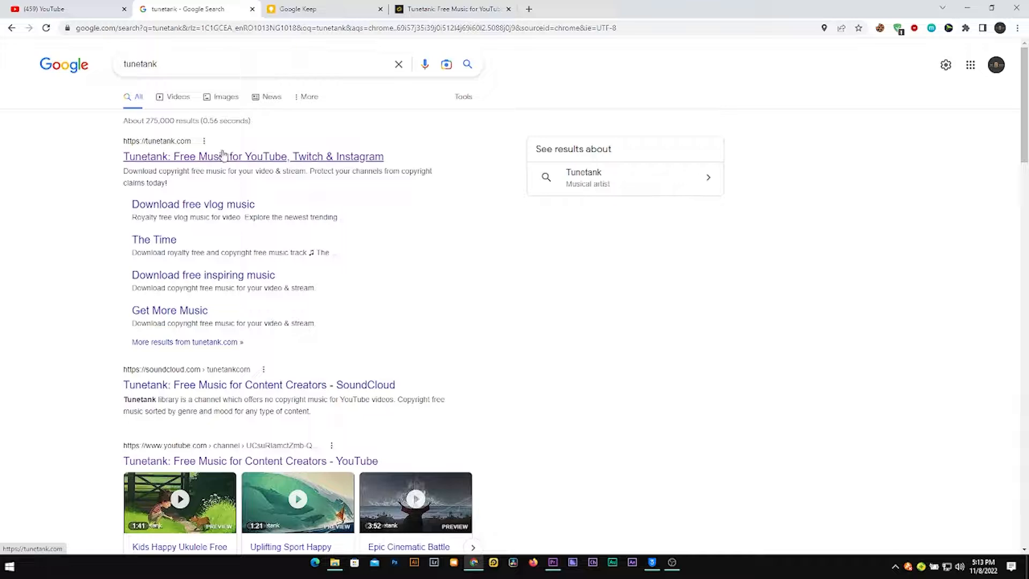
left_click(424, 9)
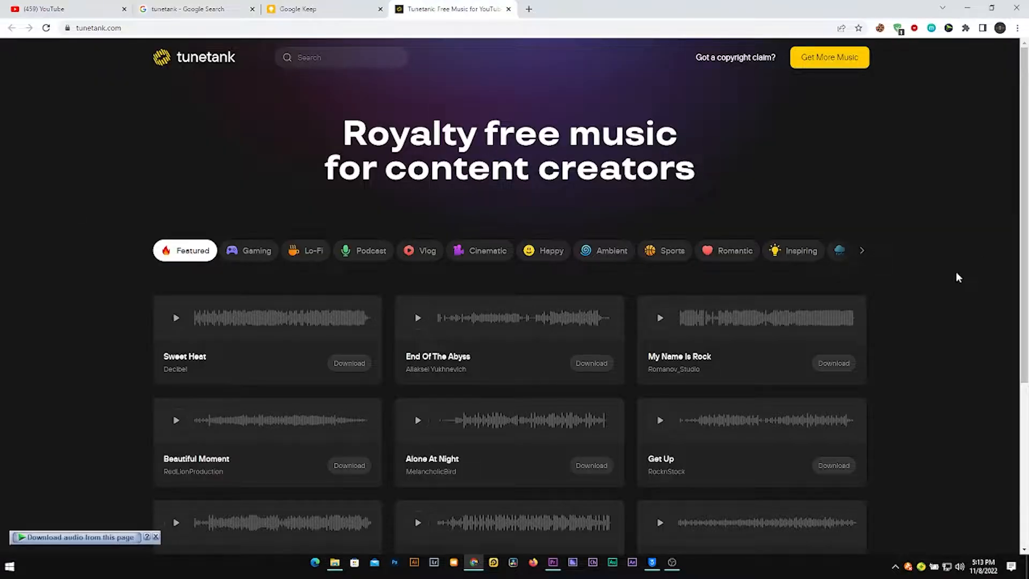
- Look through Tunetank's featured tracks and music categories, and preview the End Of The Abyss track
scroll(940, 237, "down", 5)
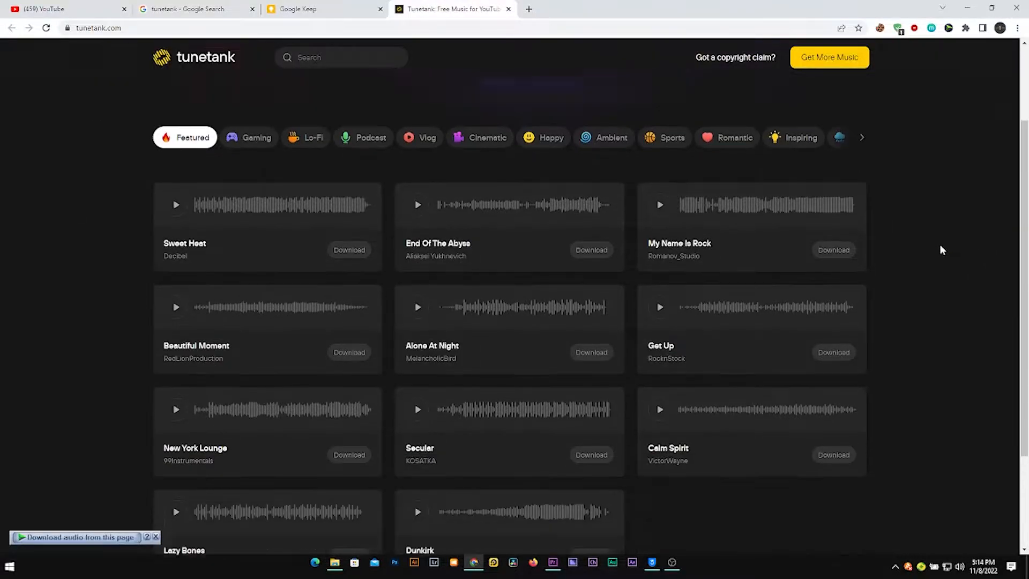
scroll(933, 252, "up", 5)
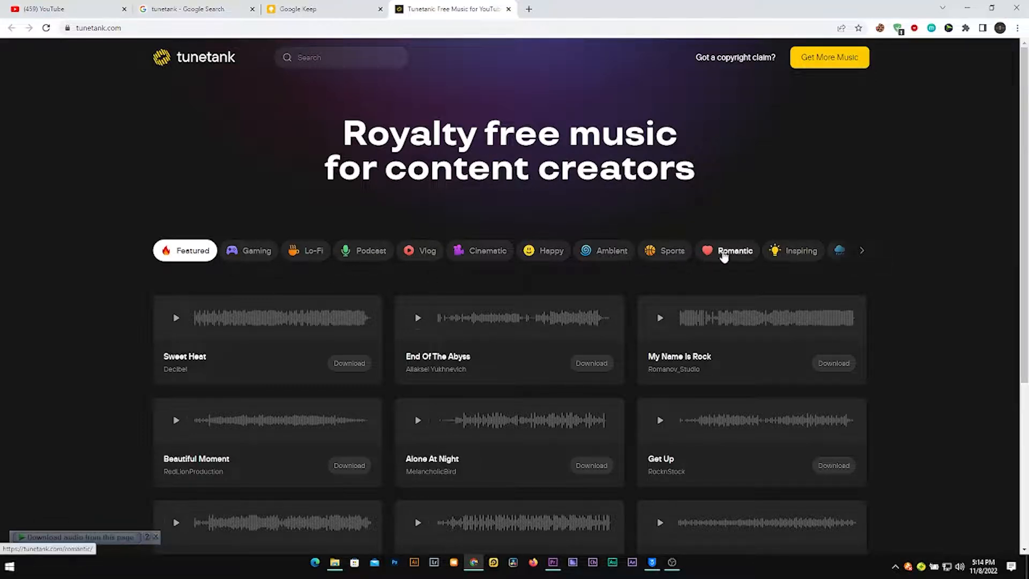
left_click(861, 252)
left_click(861, 252)
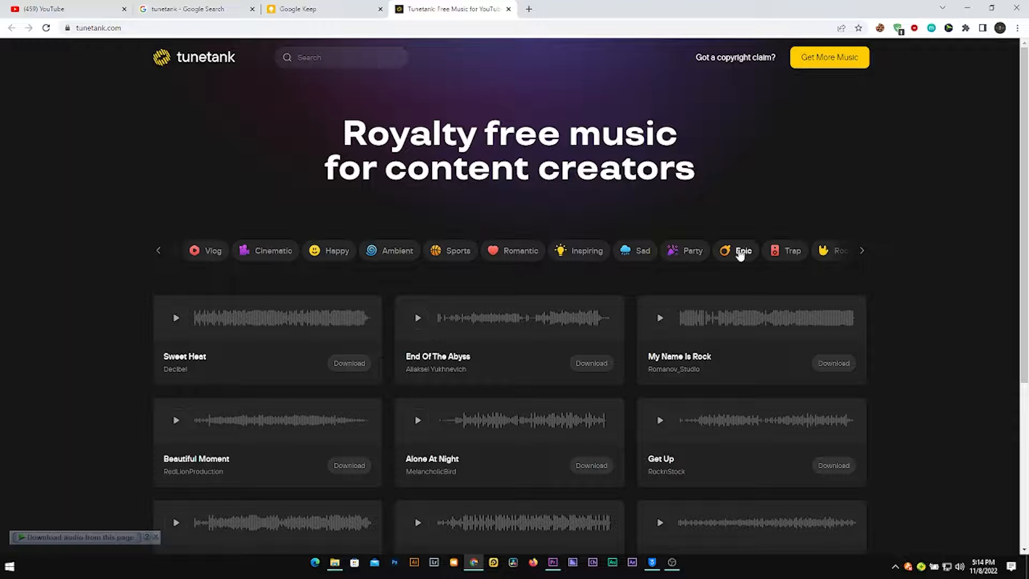
left_click(863, 252)
left_click(865, 252)
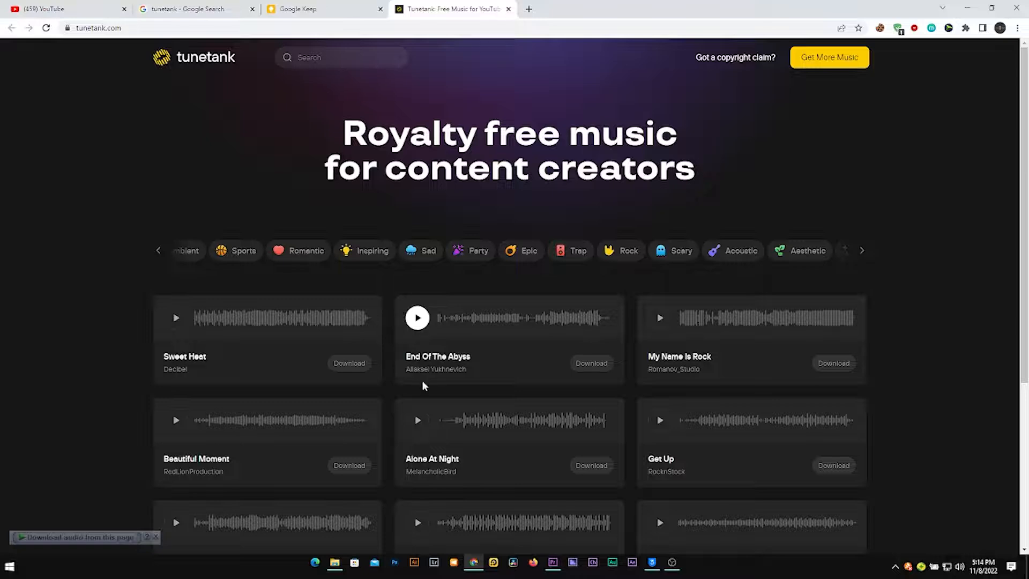
left_click(417, 318)
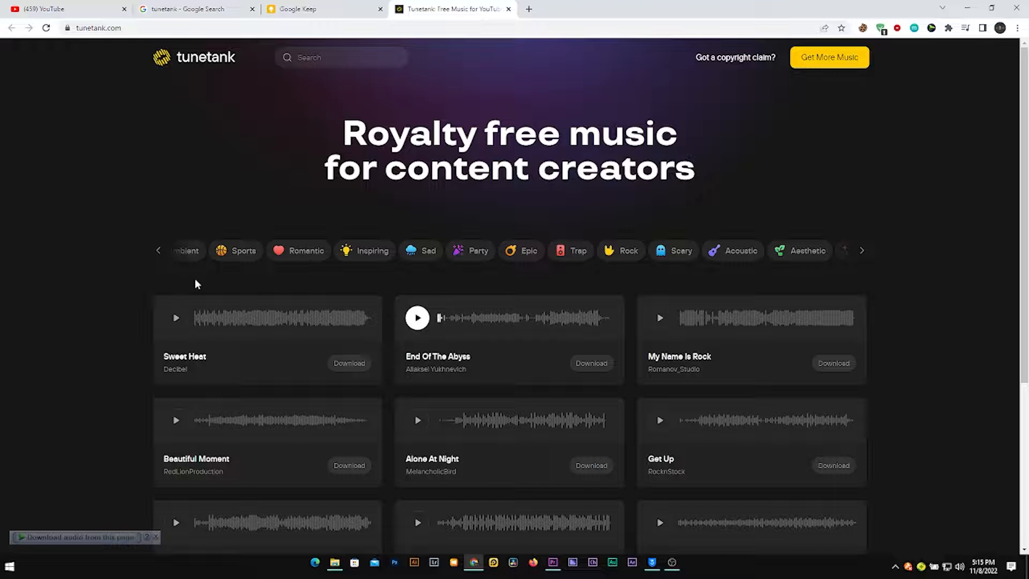
- Open the Sad music category and preview the Autumn In Fall, Rainy Evening and Forest Trails tracks
left_click(427, 254)
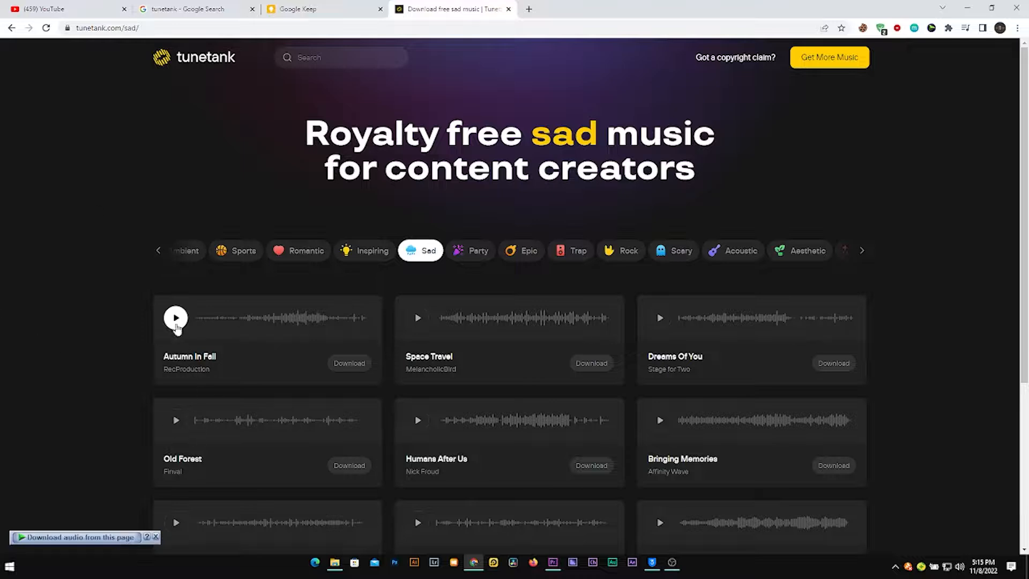
left_click(174, 320)
scroll(473, 358, "down", 2)
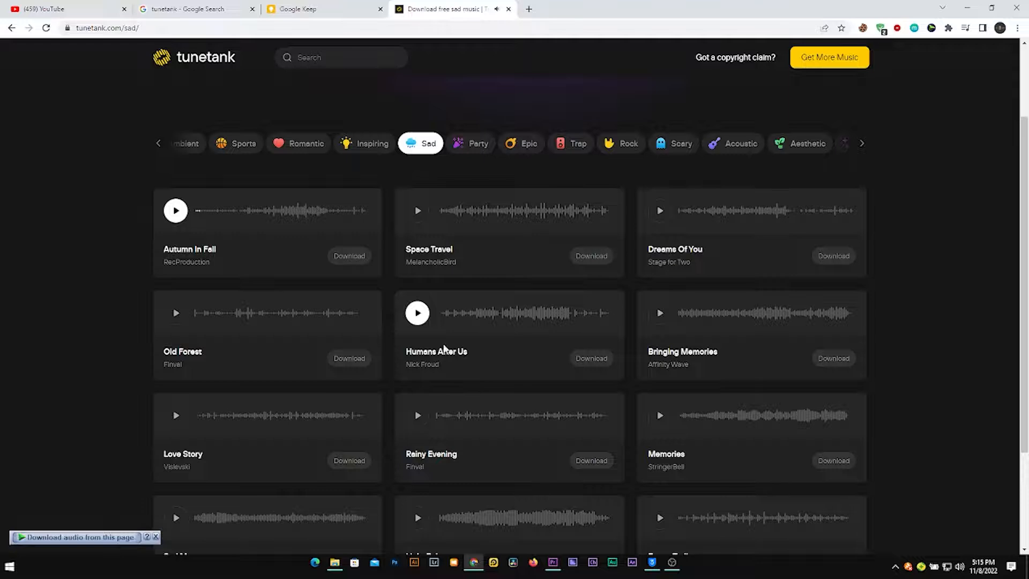
left_click(419, 416)
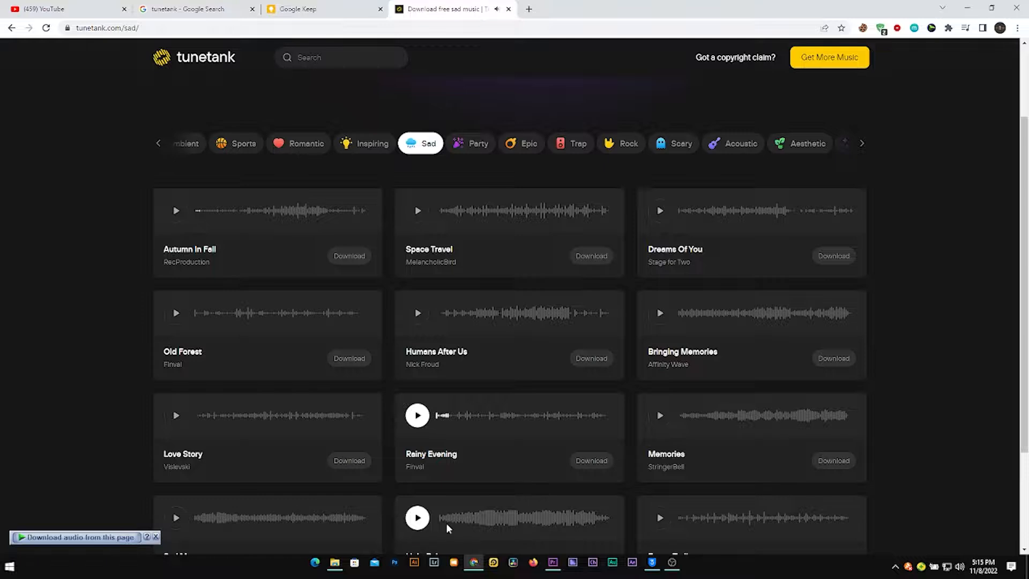
scroll(697, 477, "down", 1)
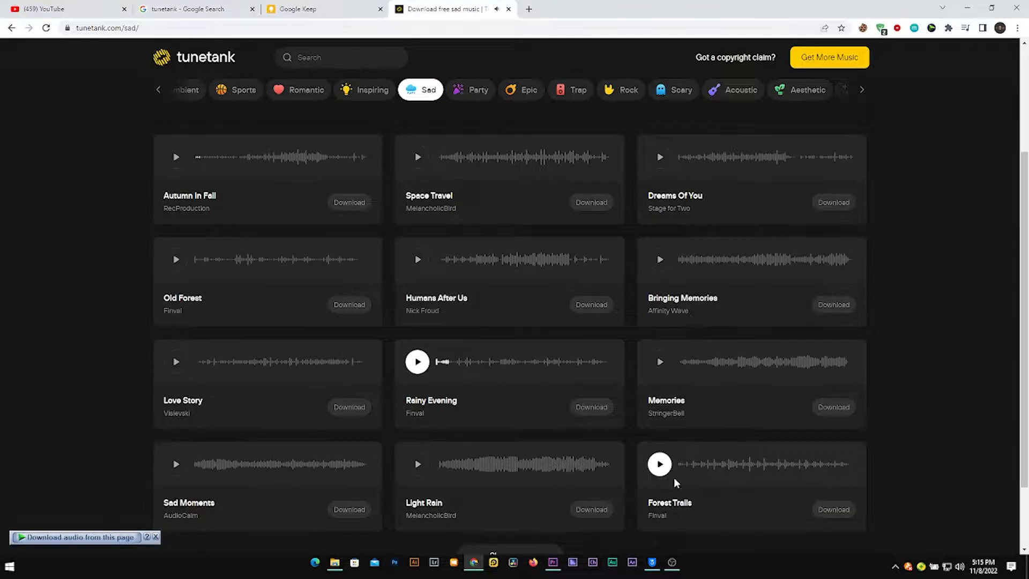
scroll(689, 477, "up", 3)
- Search the music site for drums, and clear and close the search
left_click(329, 56)
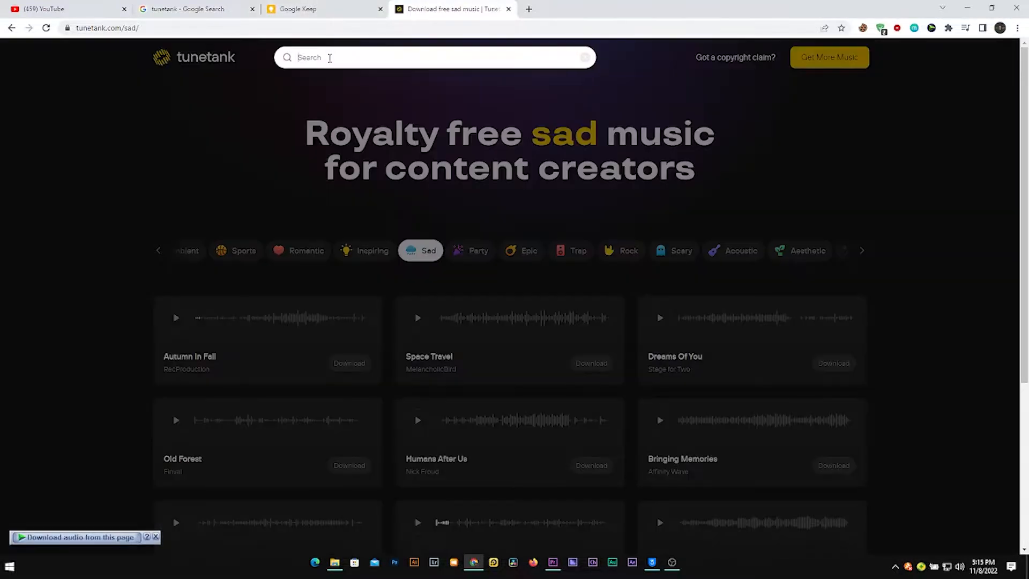
type("drums")
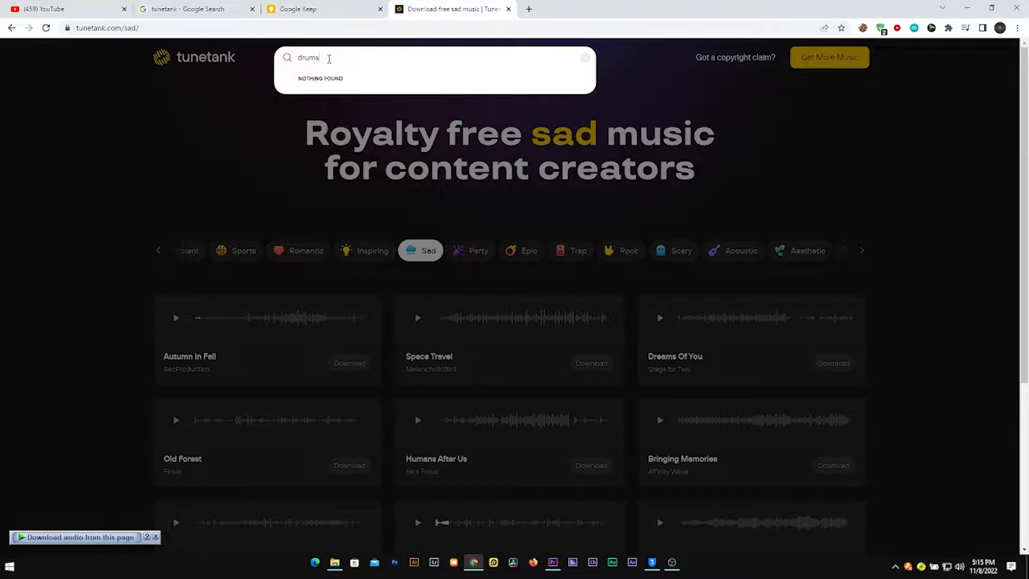
key("BackSpace")
key("BackSpace")
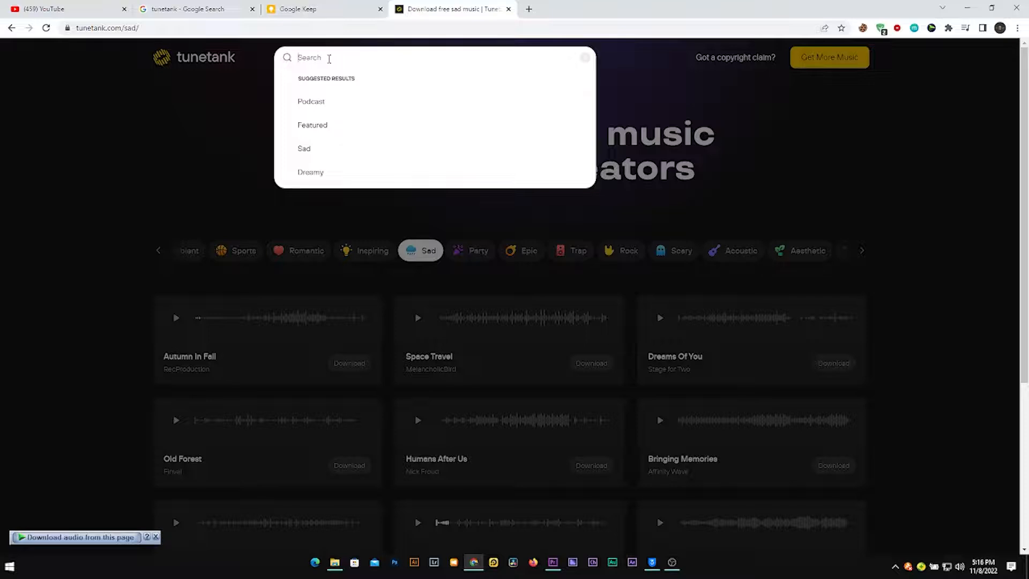
left_click(953, 212)
- Request the download of the Forest Trails track and choose the animation training folder on the Desktop as its save location
scroll(944, 245, "down", 4)
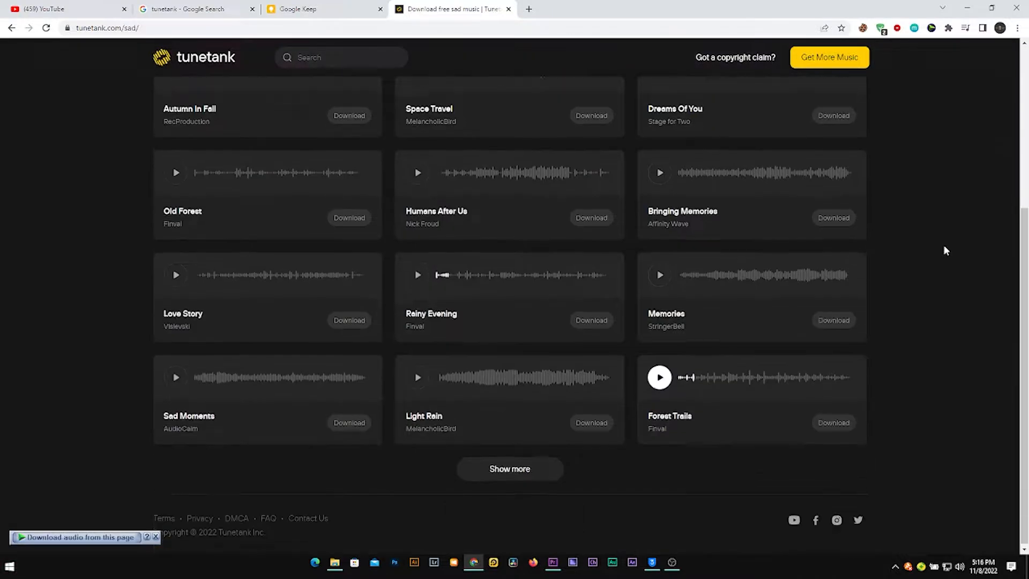
scroll(944, 244, "up", 4)
scroll(944, 245, "down", 2)
scroll(944, 250, "down", 2)
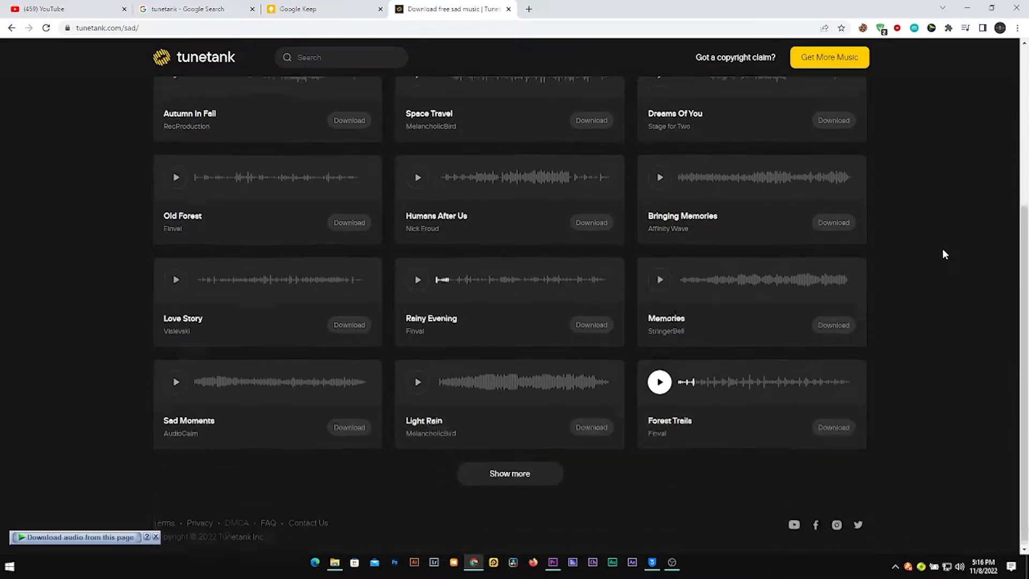
left_click(834, 425)
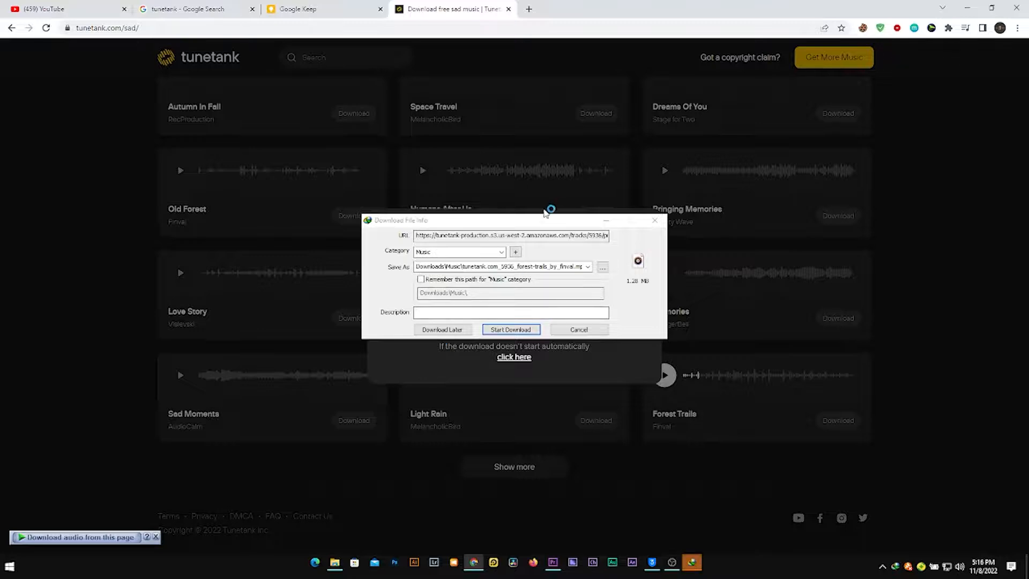
left_click_drag(547, 220, 235, 195)
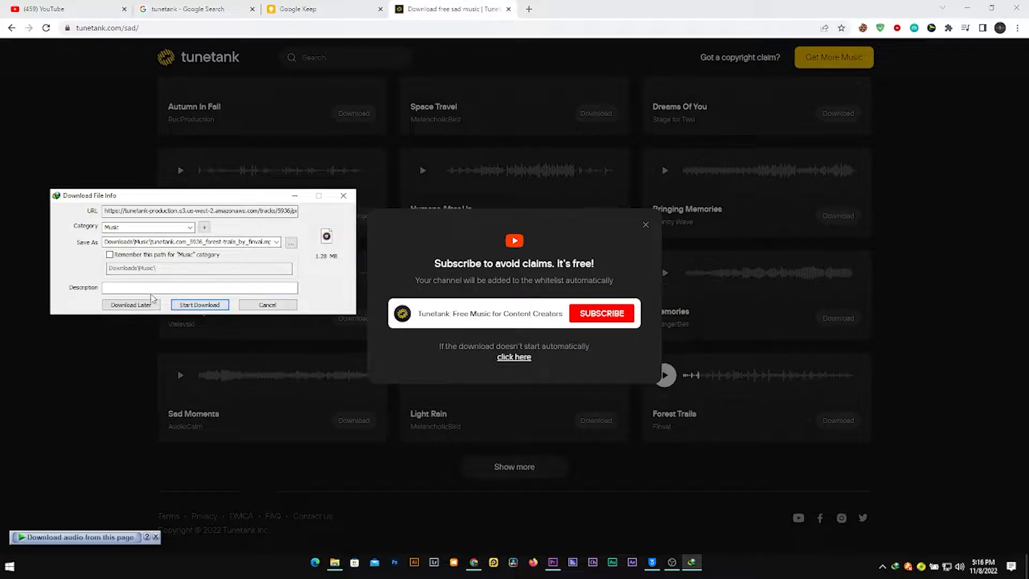
left_click(290, 244)
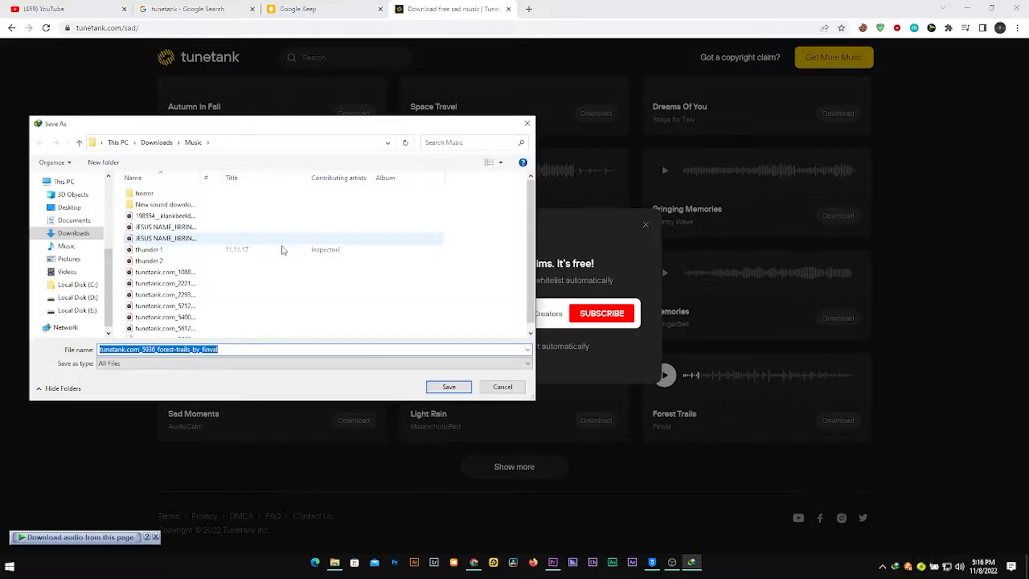
left_click(72, 208)
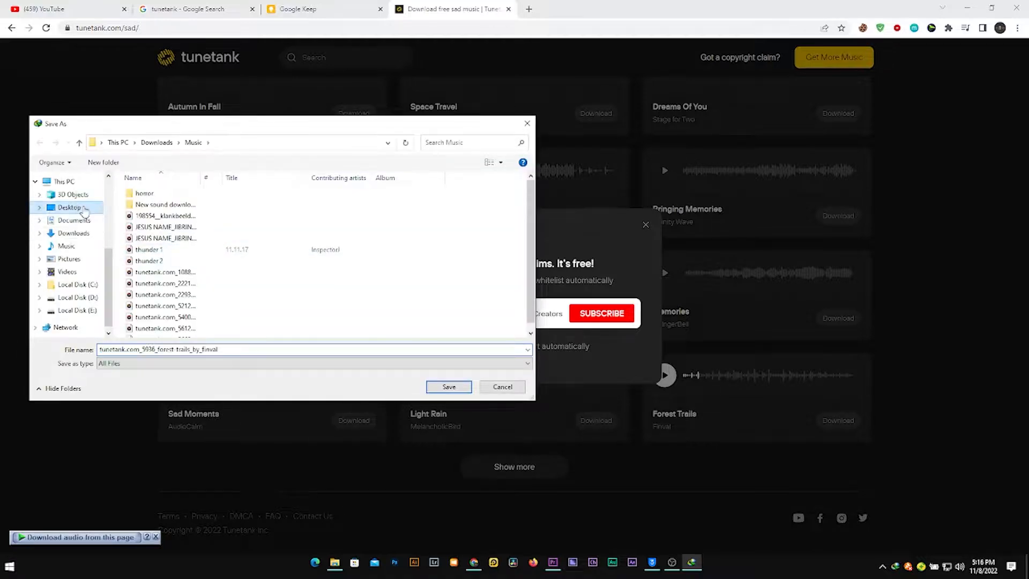
double_click(201, 206)
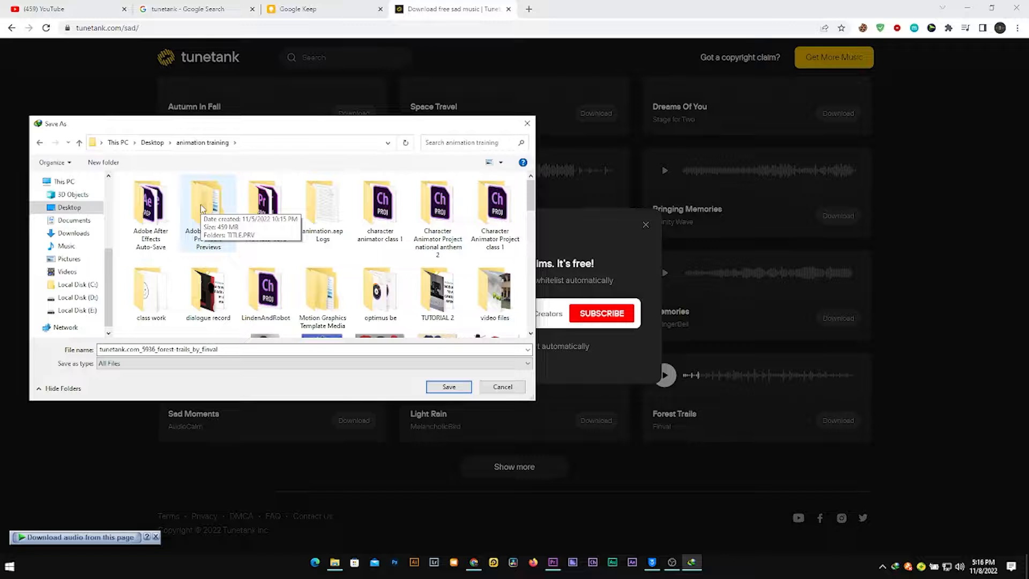
- Shorten the download's file name to forest-trails_by_finval, download the track and dismiss the completion dialog
left_click(161, 350)
left_click(162, 349)
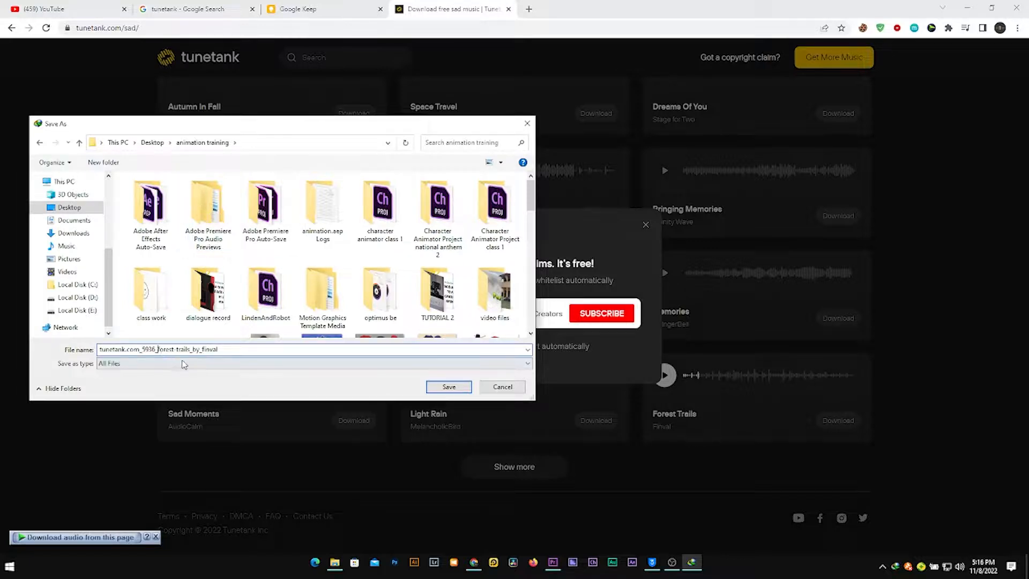
key("BackSpace")
key("BackSpace")
key("BackSpace")
key("BackSpace")
key("BackSpace")
key("BackSpace")
key("BackSpace")
key("BackSpace")
key("BackSpace")
key("BackSpace")
key("BackSpace")
key("BackSpace")
key("BackSpace")
key("BackSpace")
key("BackSpace")
key("BackSpace")
key("BackSpace")
key("BackSpace")
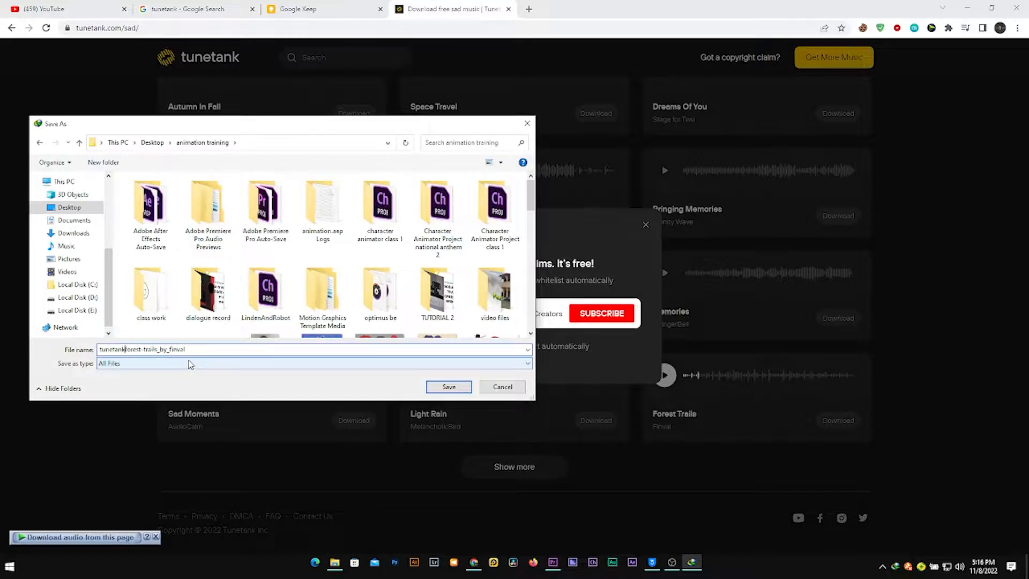
left_click(448, 387)
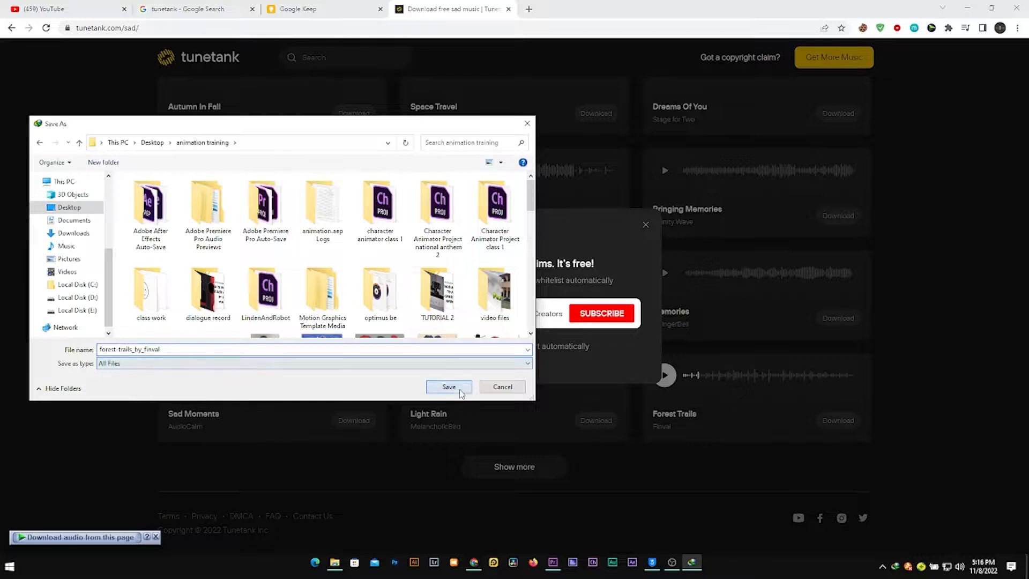
left_click(199, 305)
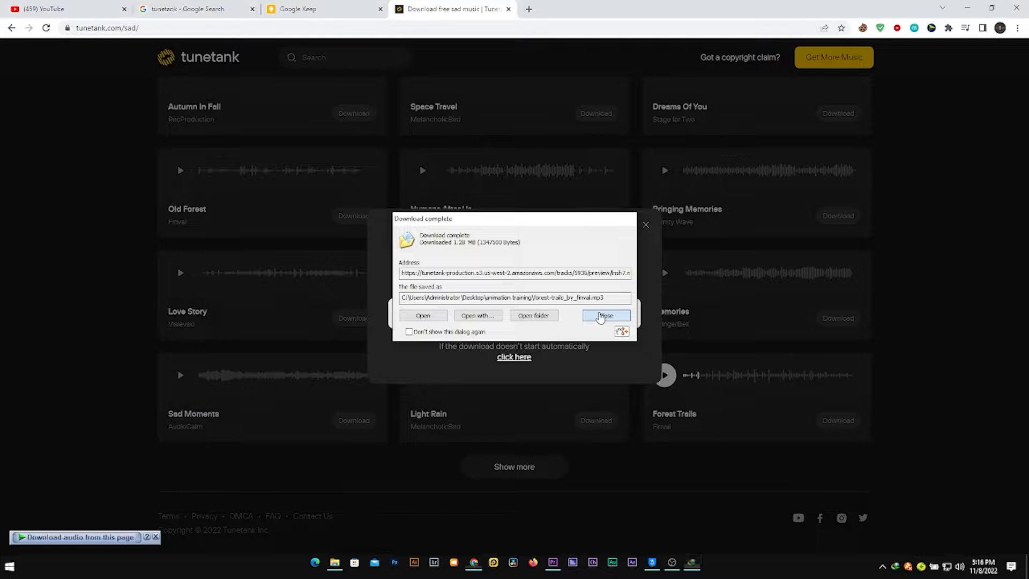
left_click(606, 316)
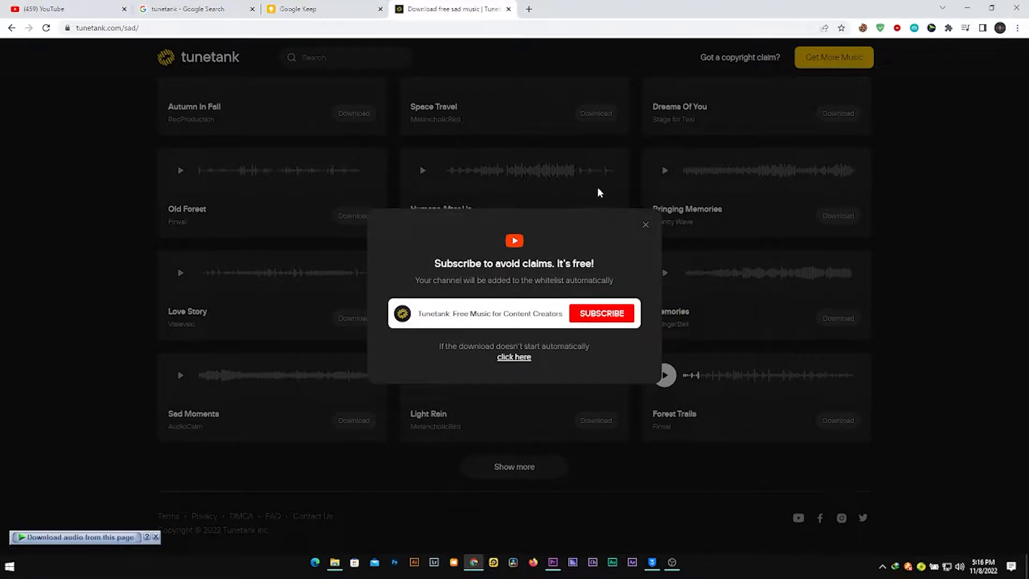
- Switch to Premiere Pro and import forest-trails_by_finval from the animation training folder into the animation finishing project
left_click(967, 8)
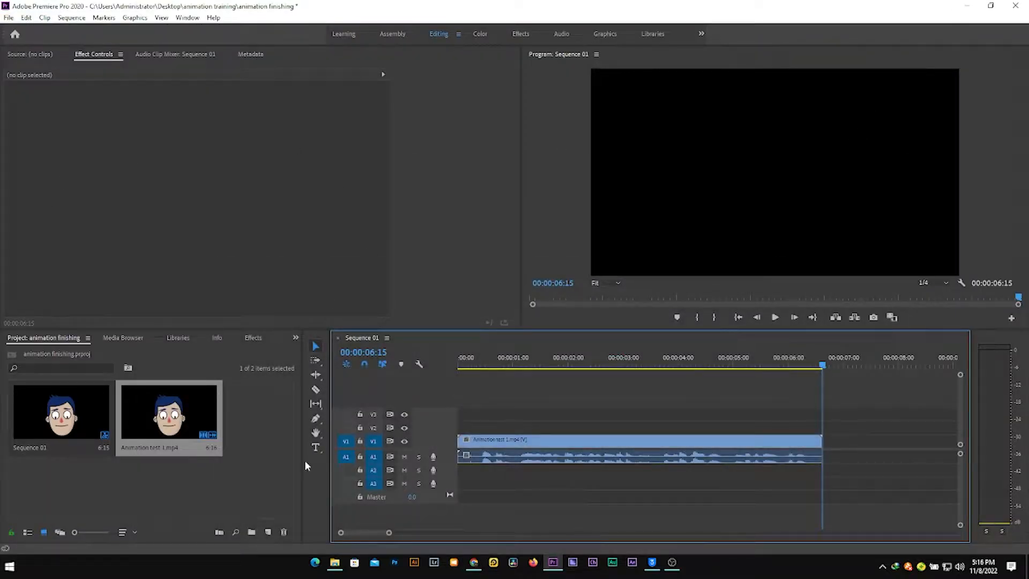
left_click(334, 562)
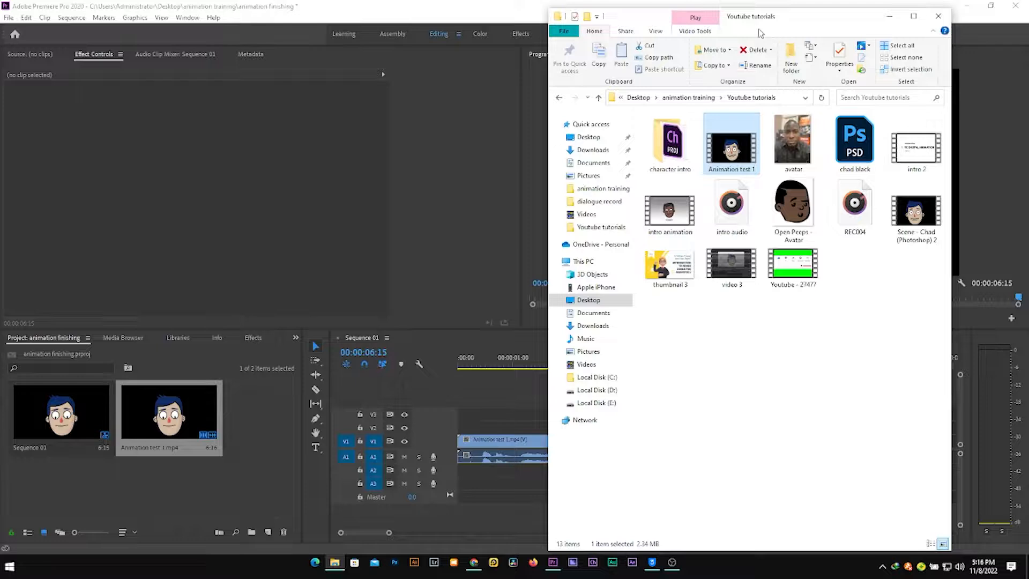
left_click(716, 97)
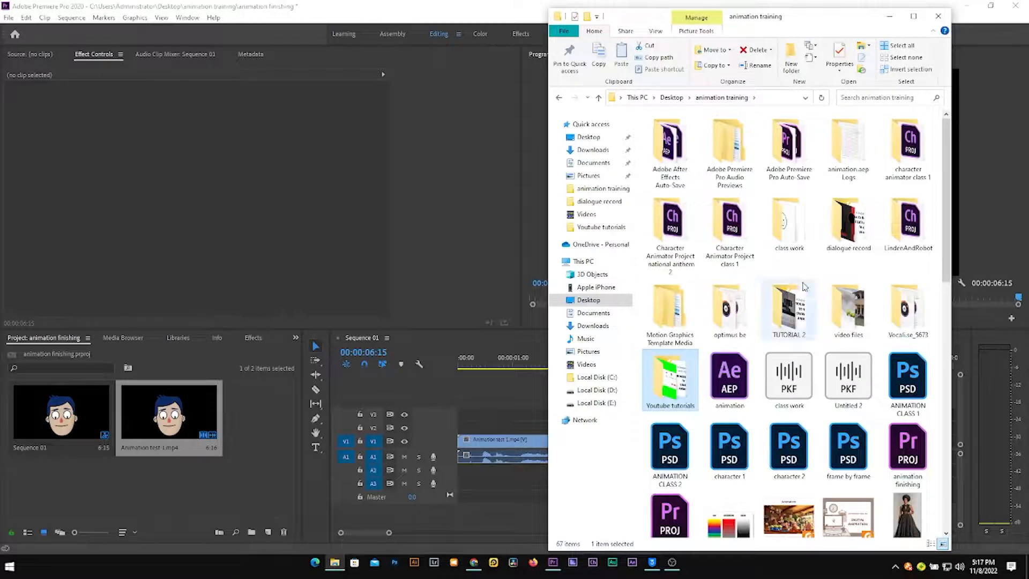
scroll(807, 300, "down", 5)
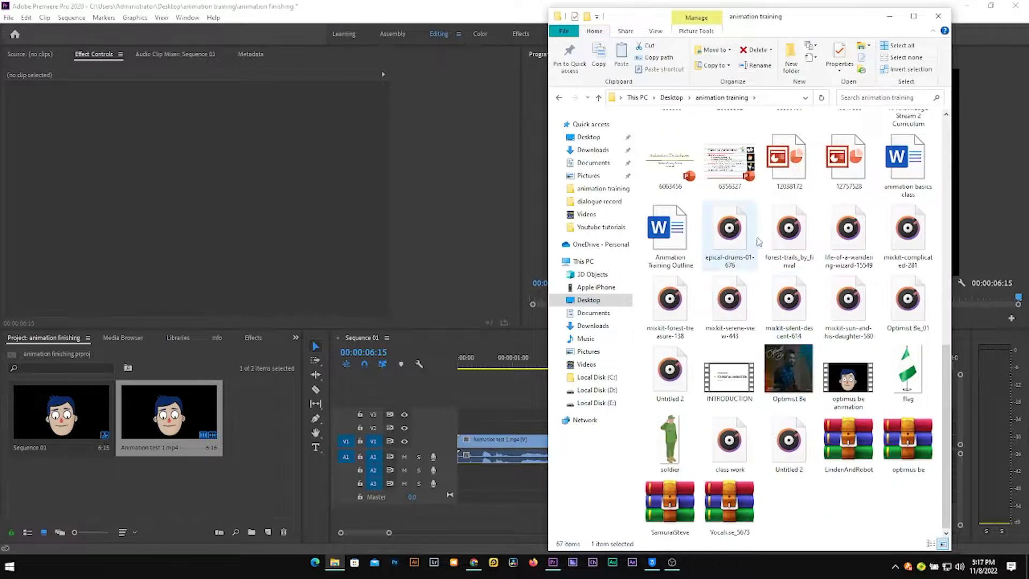
left_click(784, 249)
left_click_drag(788, 232, 264, 472)
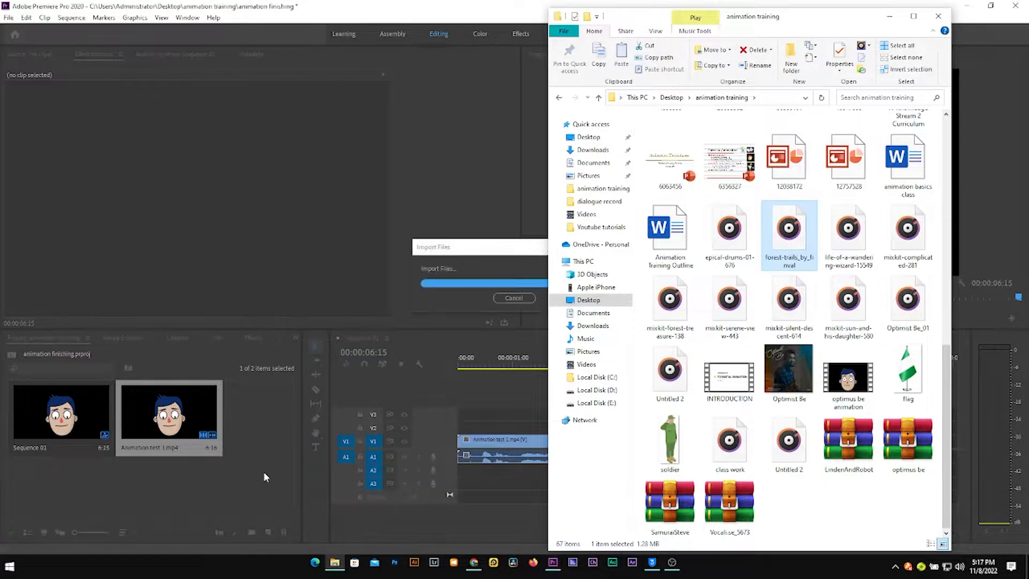
left_click(264, 471)
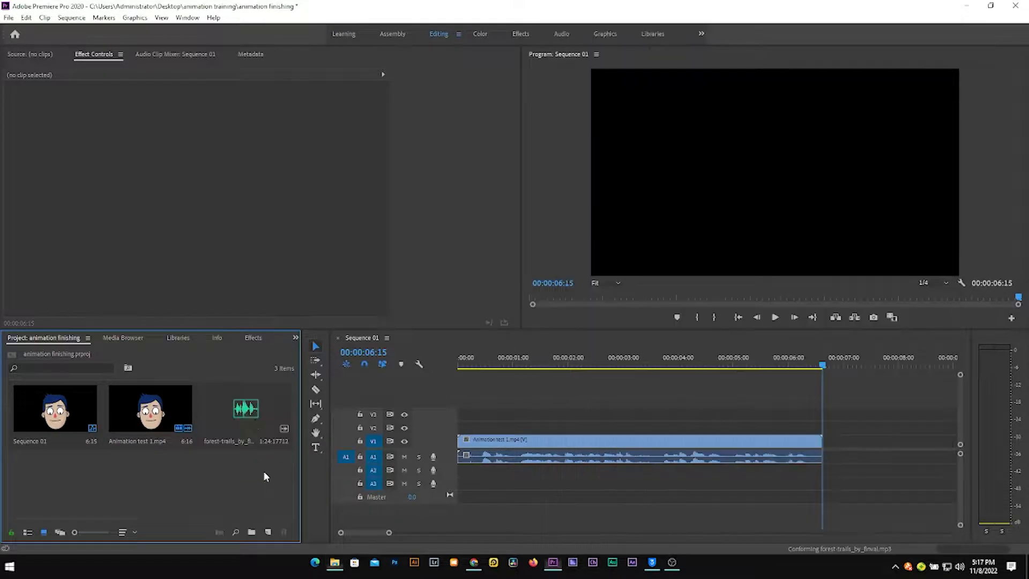
- Open the forest-trails_by_finval track in the source monitor and preview its opening seconds
double_click(244, 415)
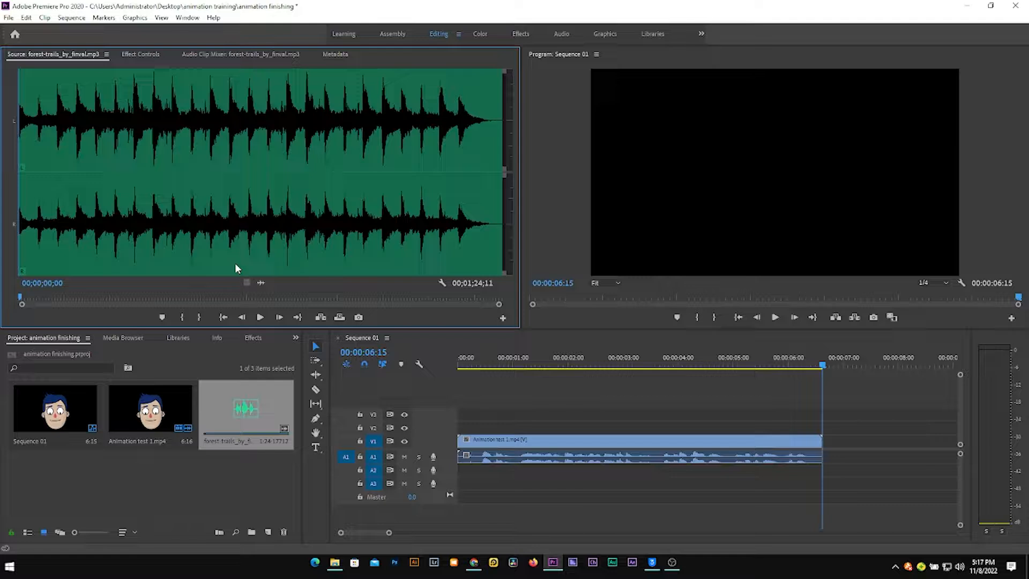
left_click(56, 215)
left_click(21, 236)
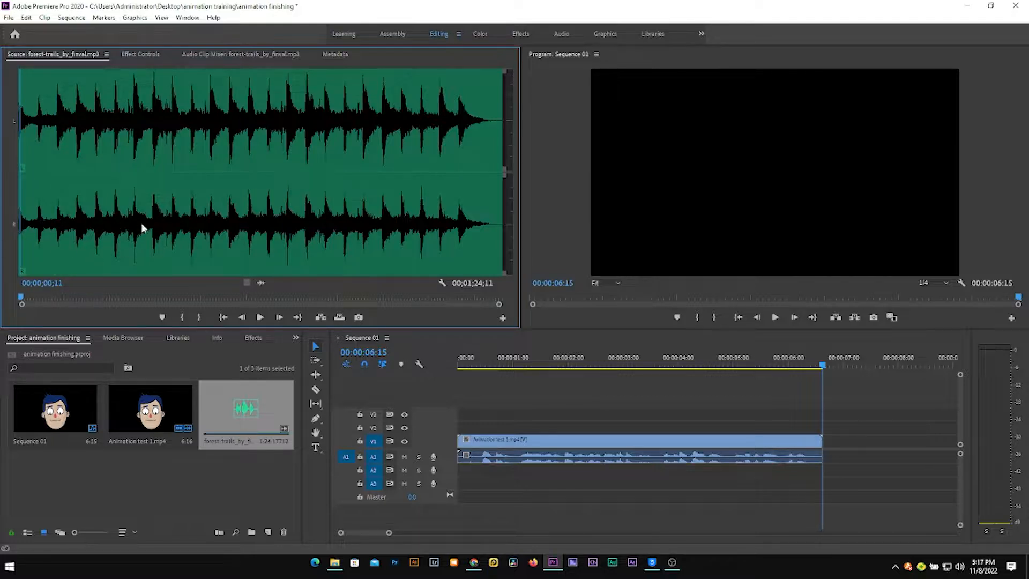
key("space")
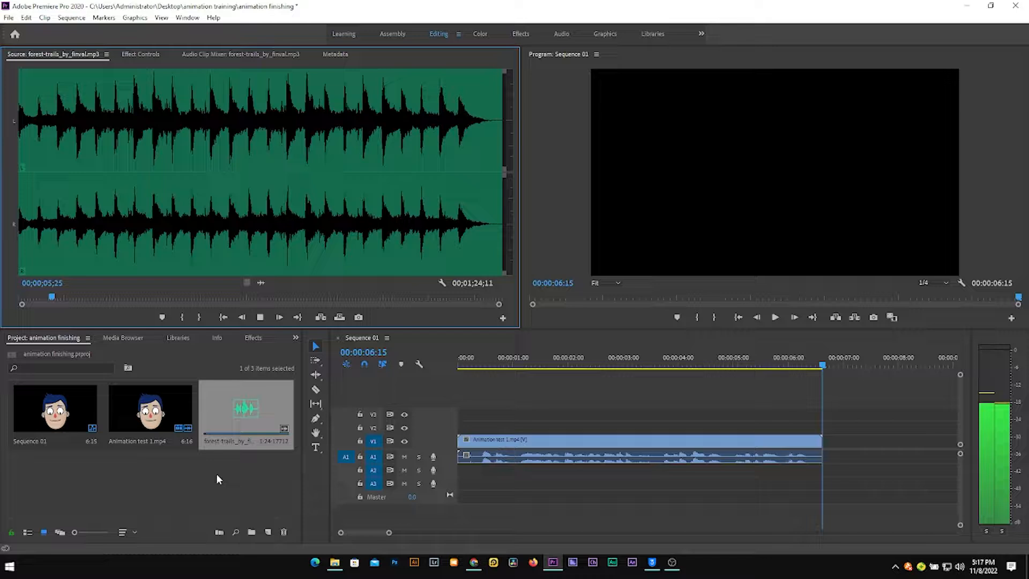
key("space")
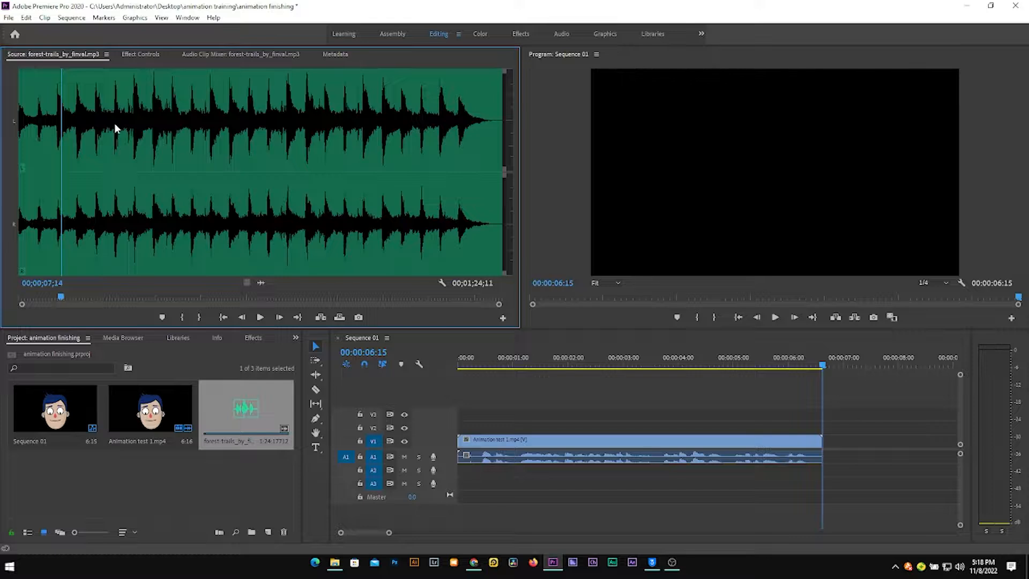
left_click_drag(114, 126, 41, 236)
left_click_drag(260, 284, 305, 208)
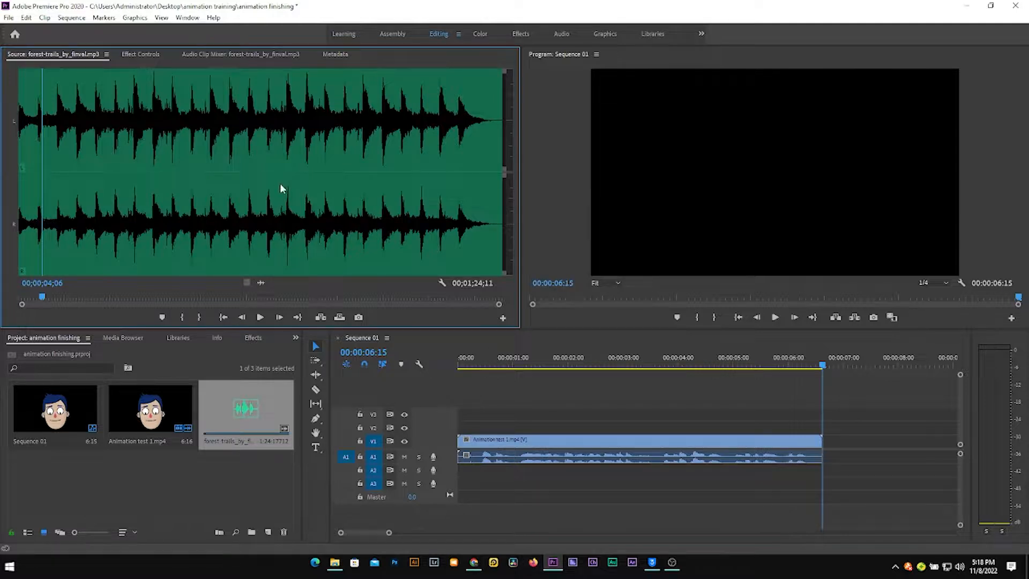
- Place the forest-trails music on audio track A2 at the sequence start and split it at the end of the animation clip
left_click(218, 480)
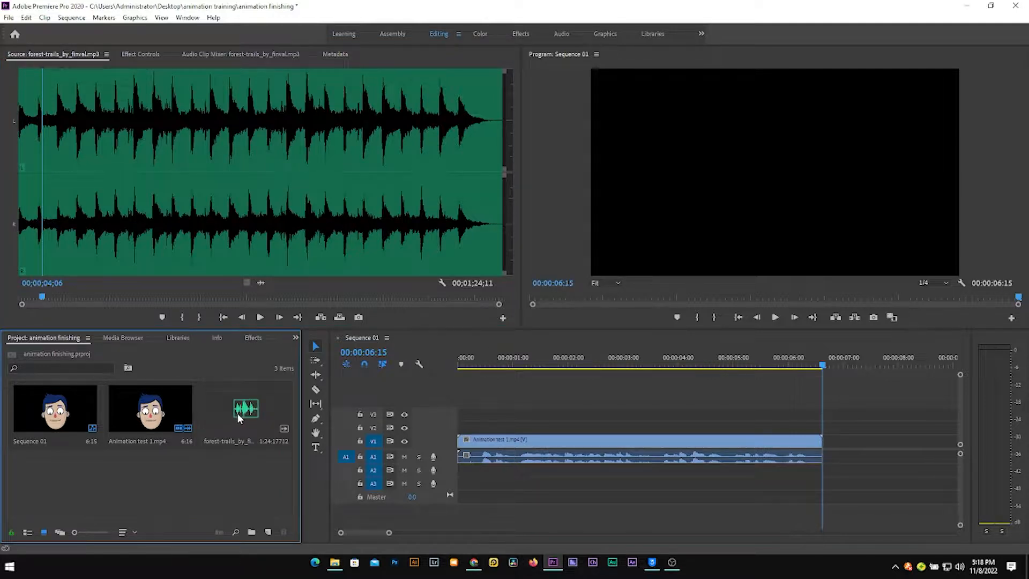
left_click_drag(240, 411, 462, 472)
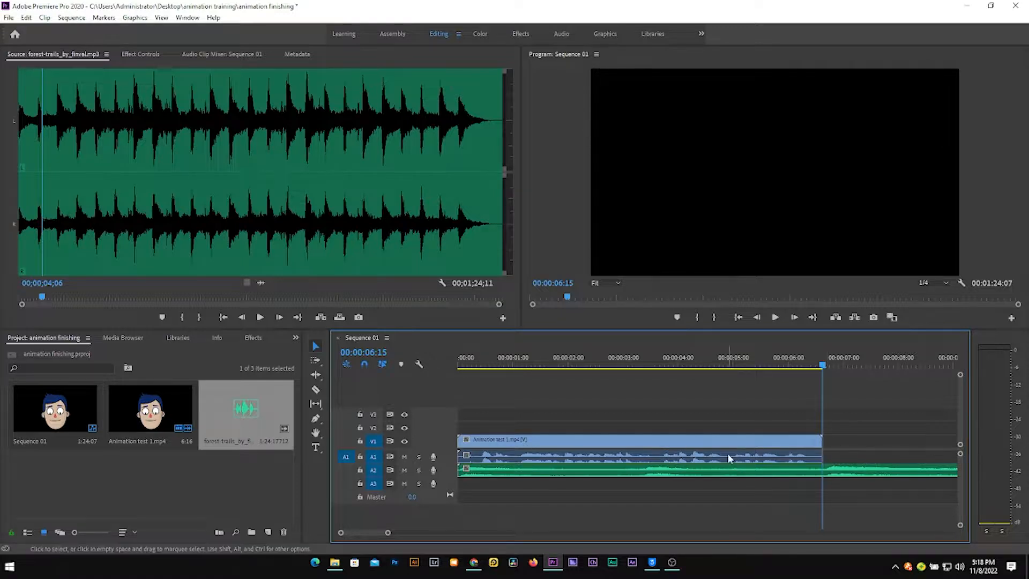
left_click(316, 391)
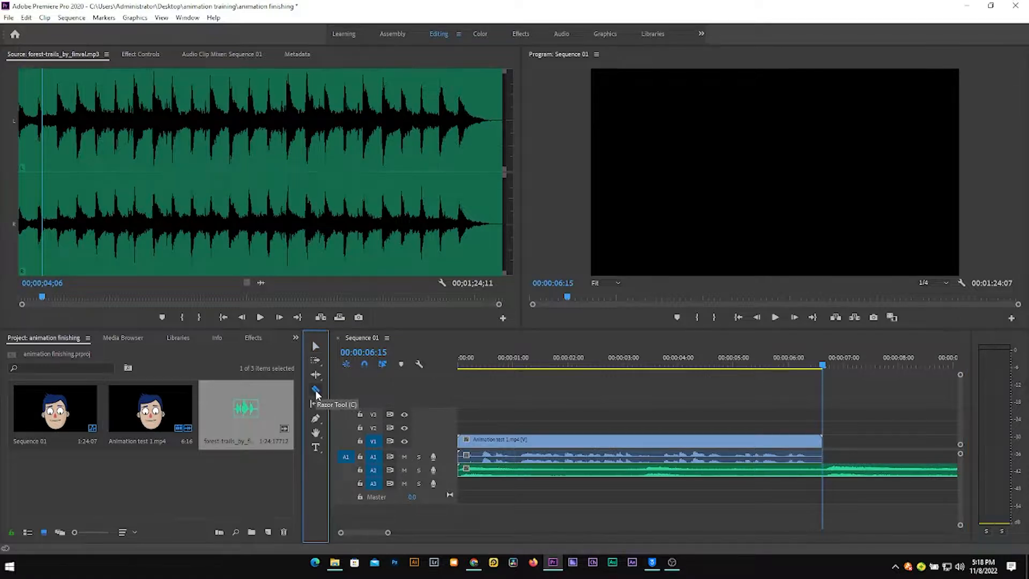
left_click(828, 469)
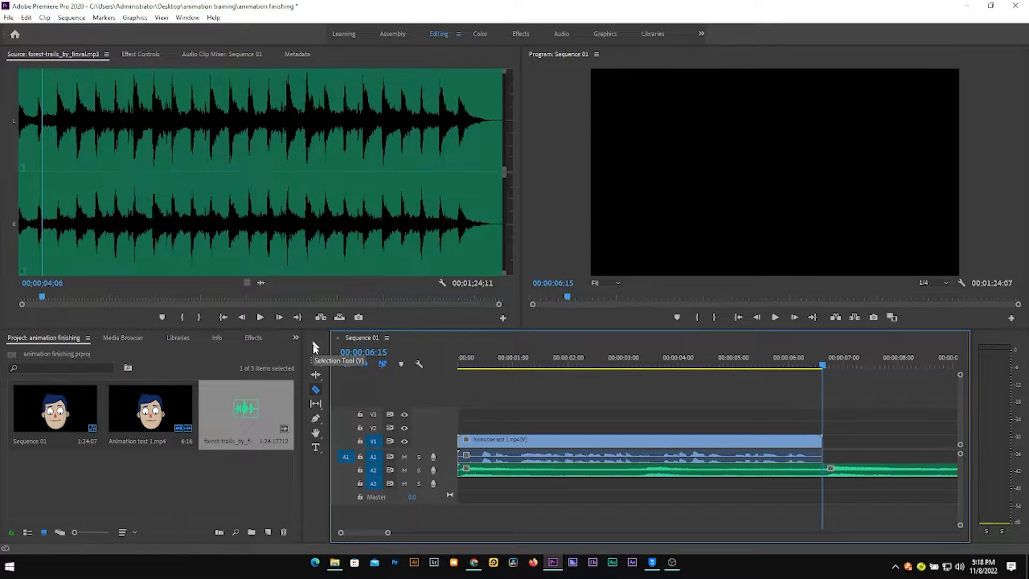
left_click(315, 347)
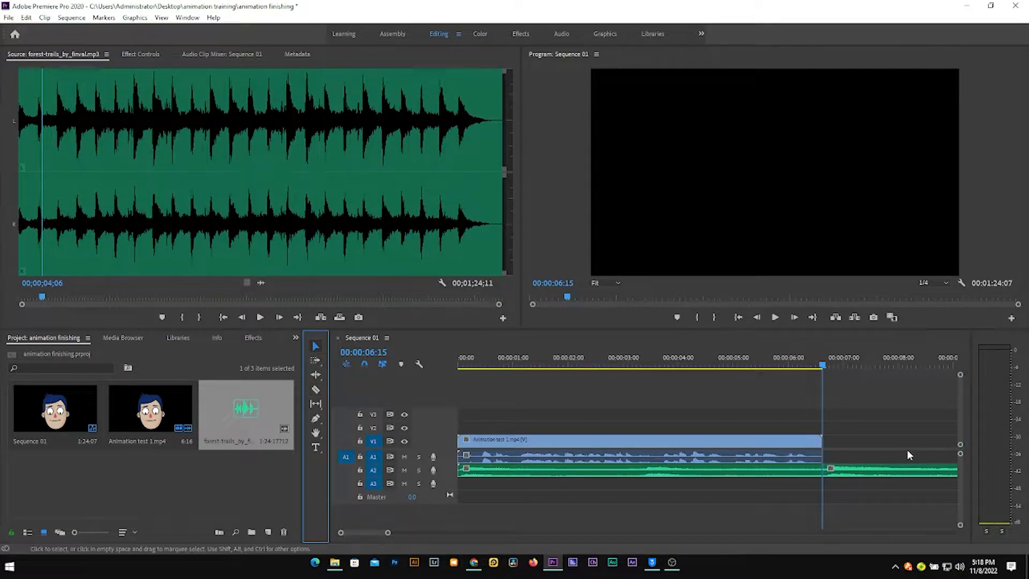
- Delete the leftover piece of music that runs past the end of the animation clip
left_click(884, 471)
left_click(777, 472)
left_click(857, 474)
left_click(791, 472)
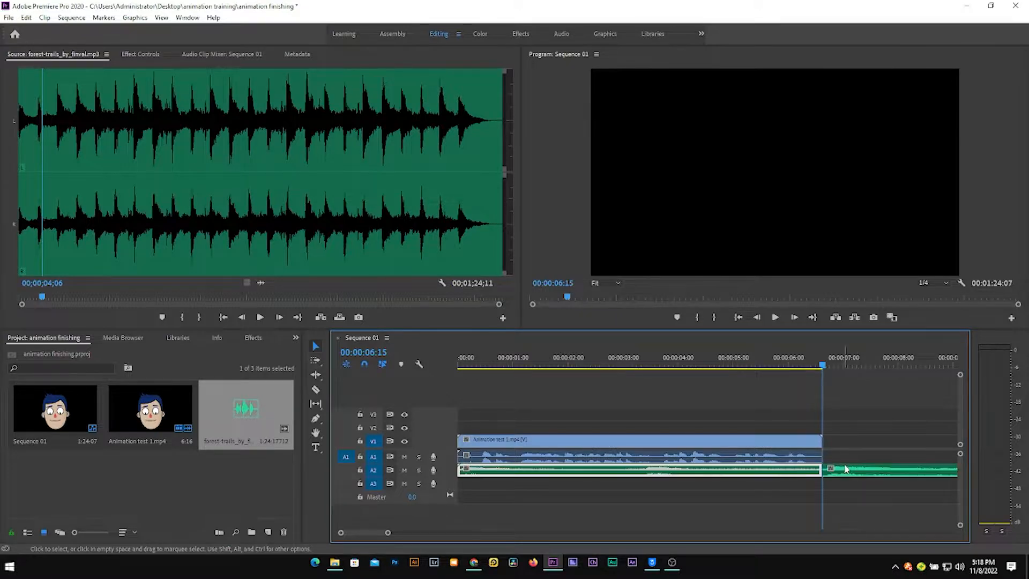
left_click(846, 470)
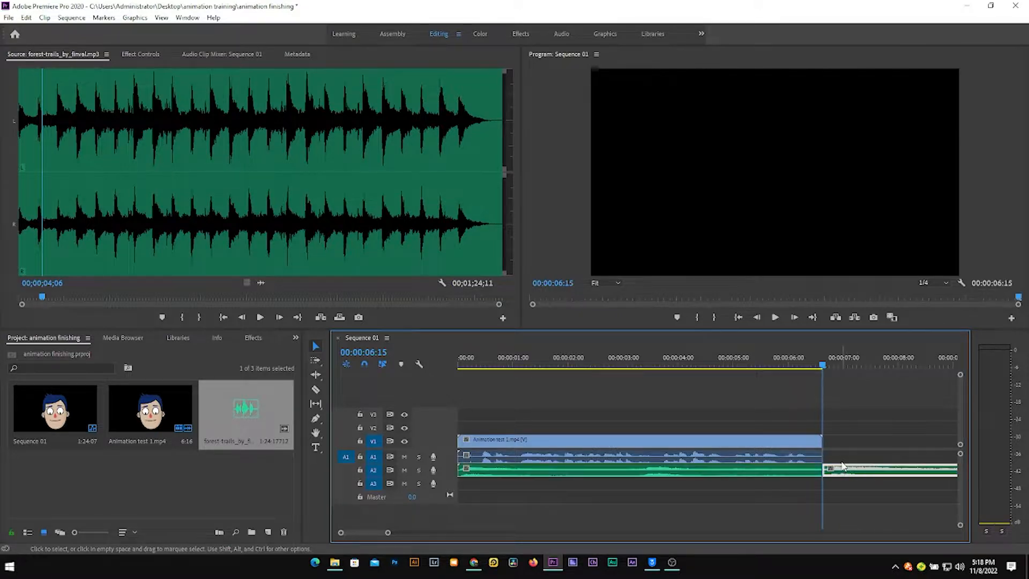
key("Delete")
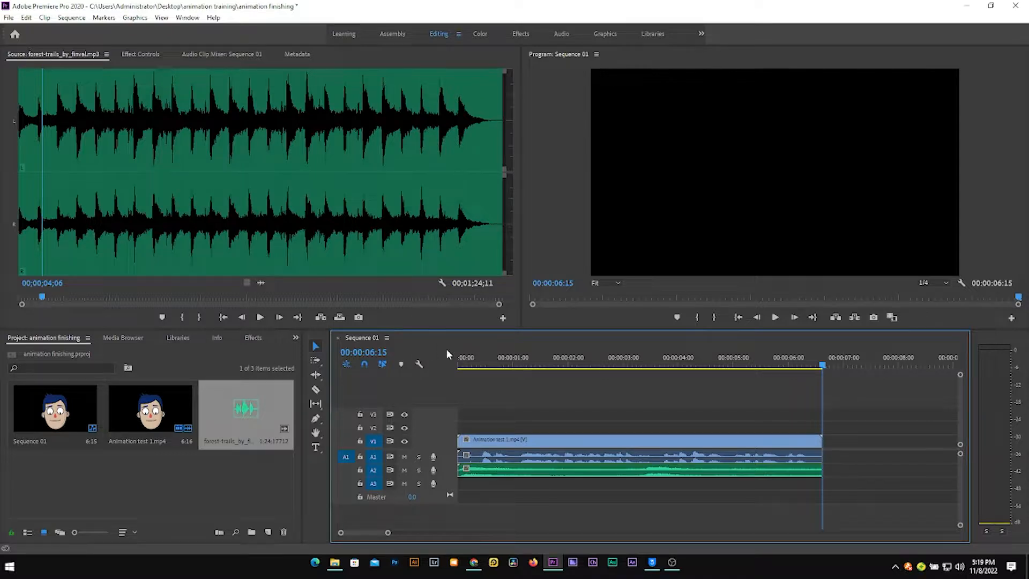
- Play the sequence from the start to hear the music together with the dialogue, and return the playhead to the beginning
left_click(462, 362)
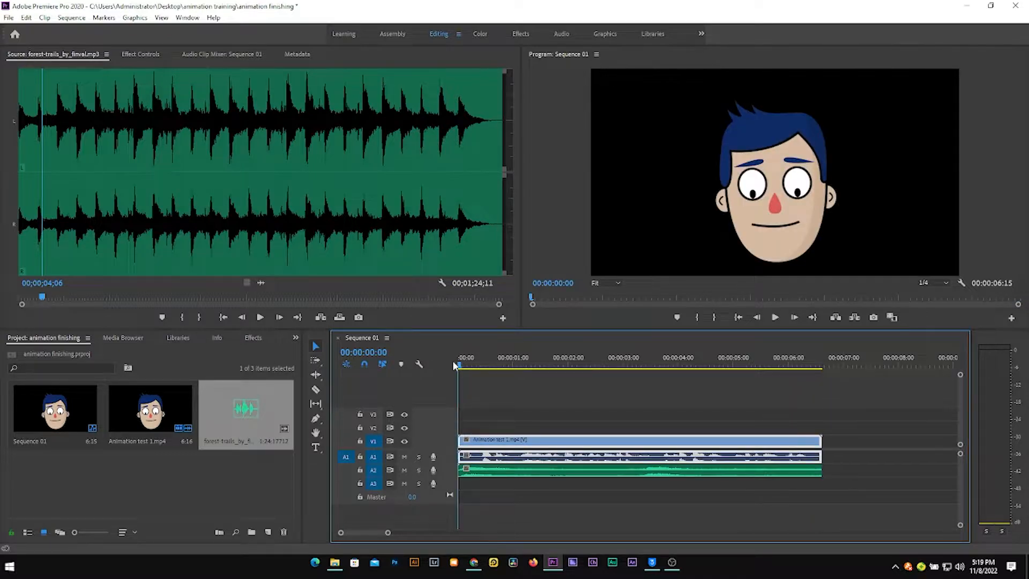
key("space")
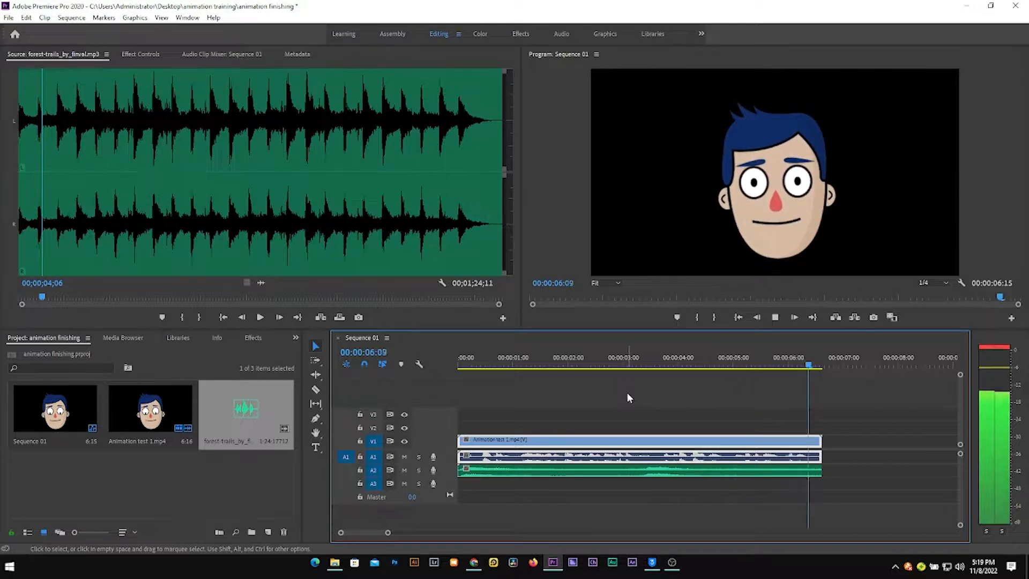
left_click_drag(481, 365, 459, 365)
- Turn off keyframing for the music clip's volume level, try a louder level and set it to 0 dB
left_click(525, 472)
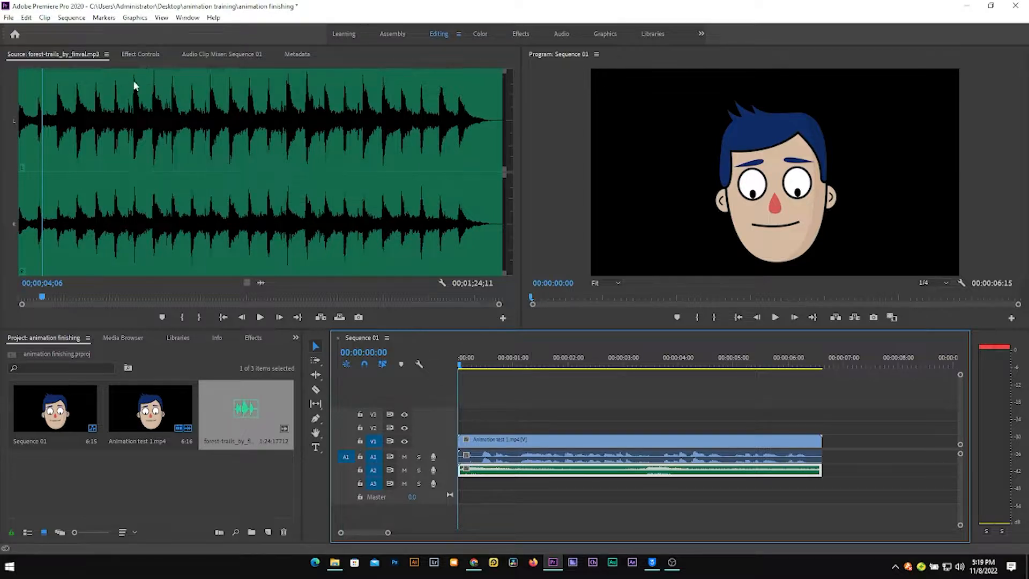
left_click(141, 56)
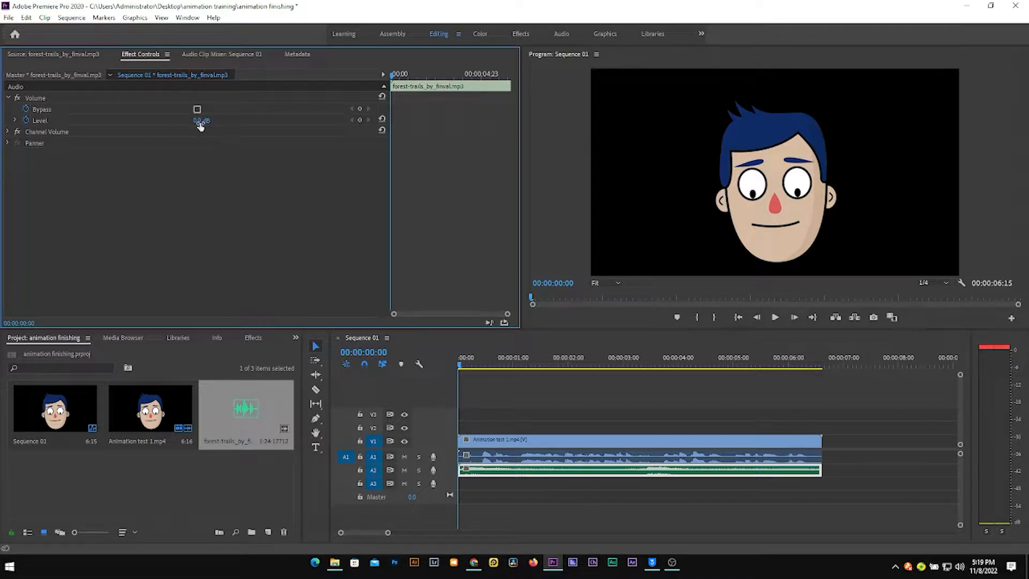
left_click(27, 121)
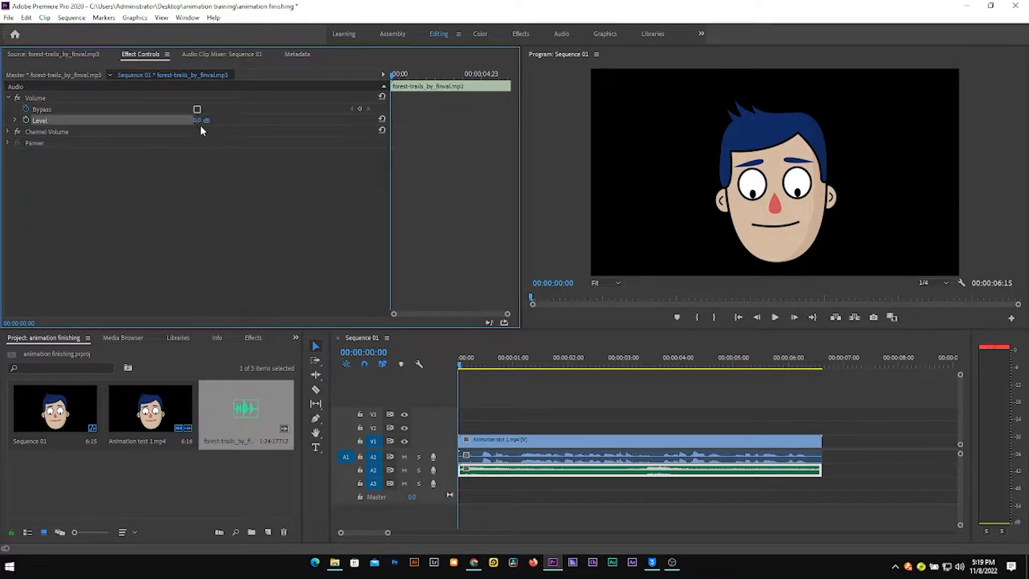
left_click_drag(201, 120, 224, 121)
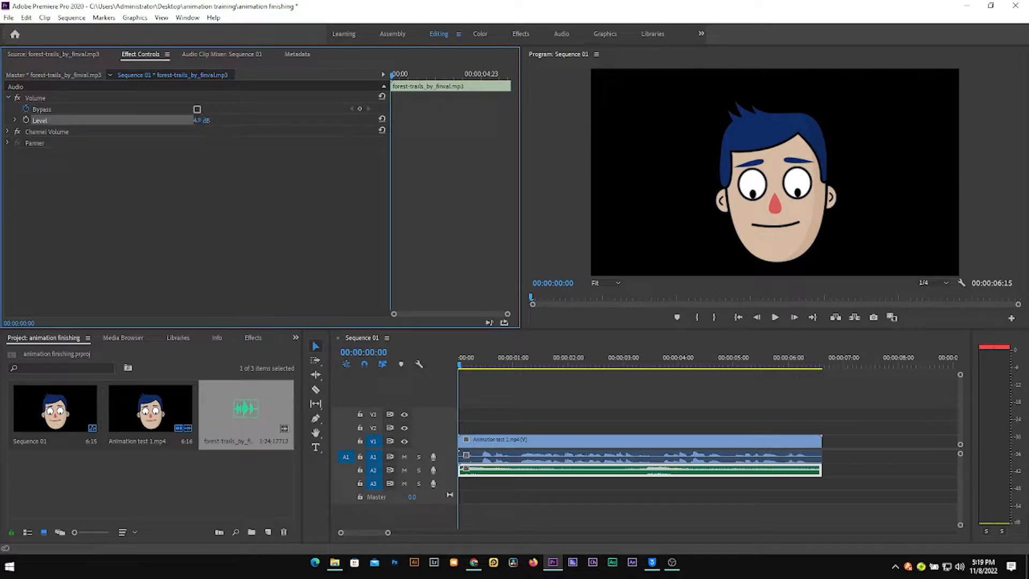
left_click(202, 120)
type("0")
key("Return")
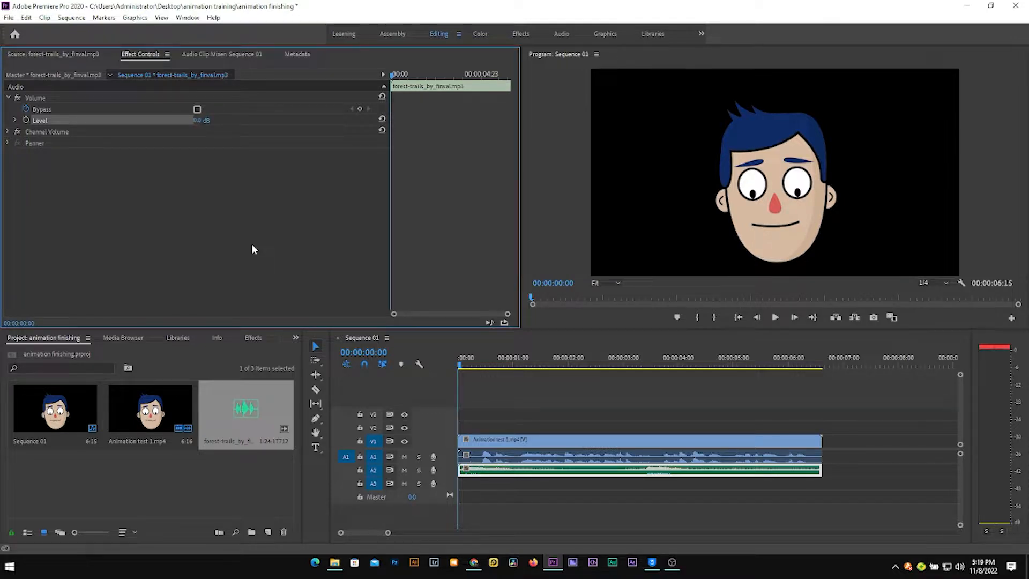
- Set the music clip's volume level to -8 dB and play the sequence from the start to check the balance
left_click(465, 373)
key("space")
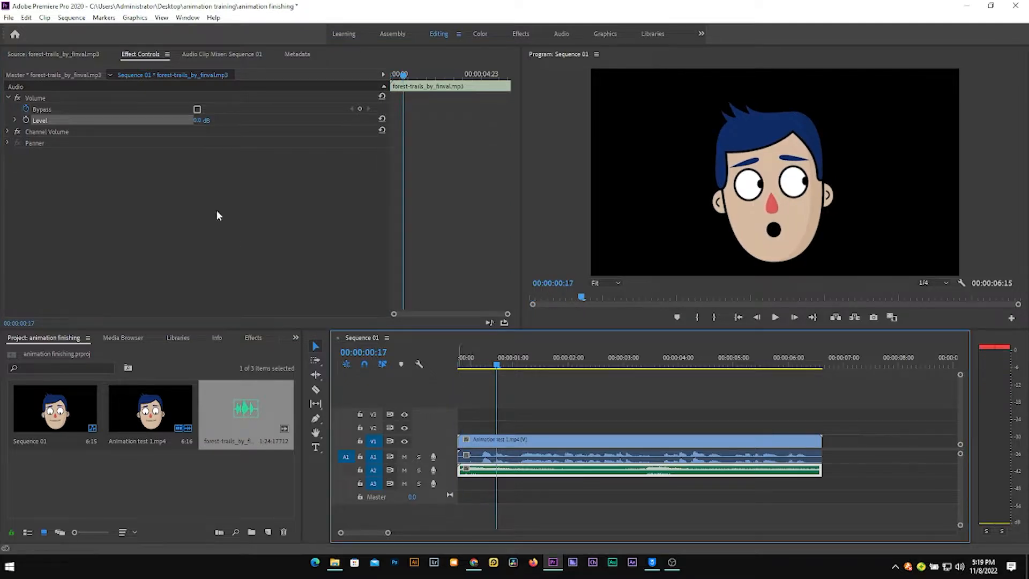
left_click(201, 120)
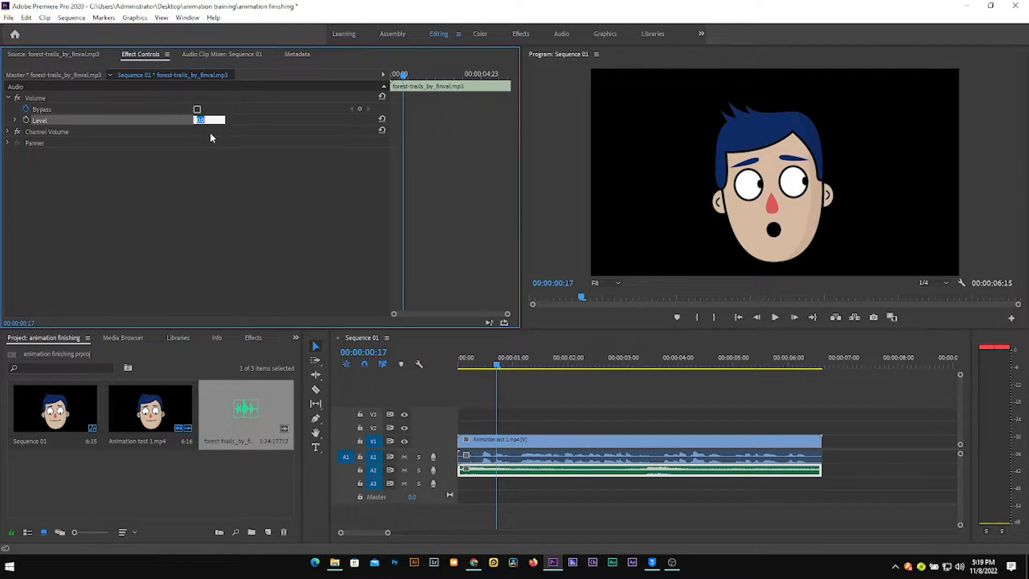
type("-18")
left_click_drag(471, 362, 444, 365)
key("space")
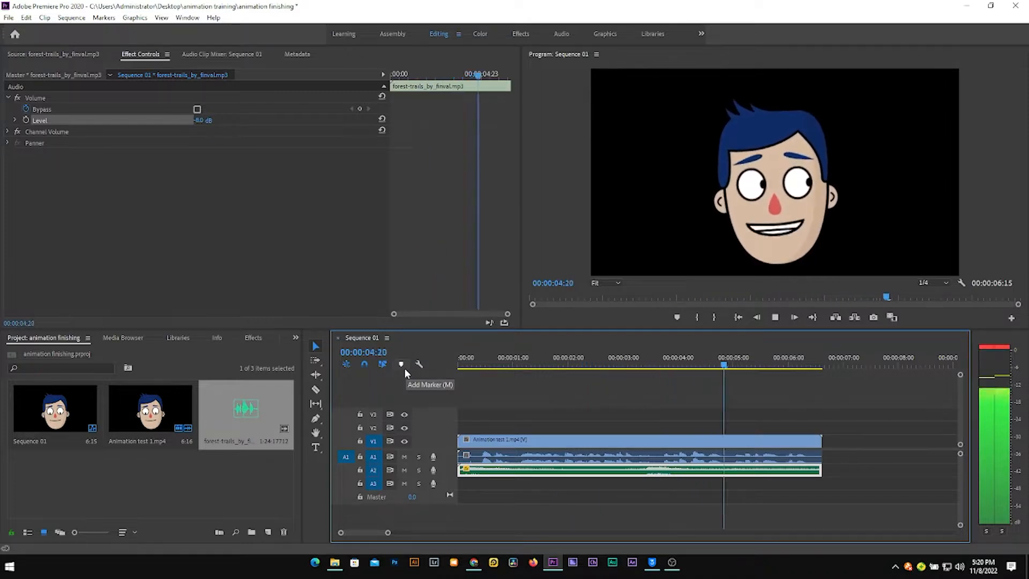
key("space")
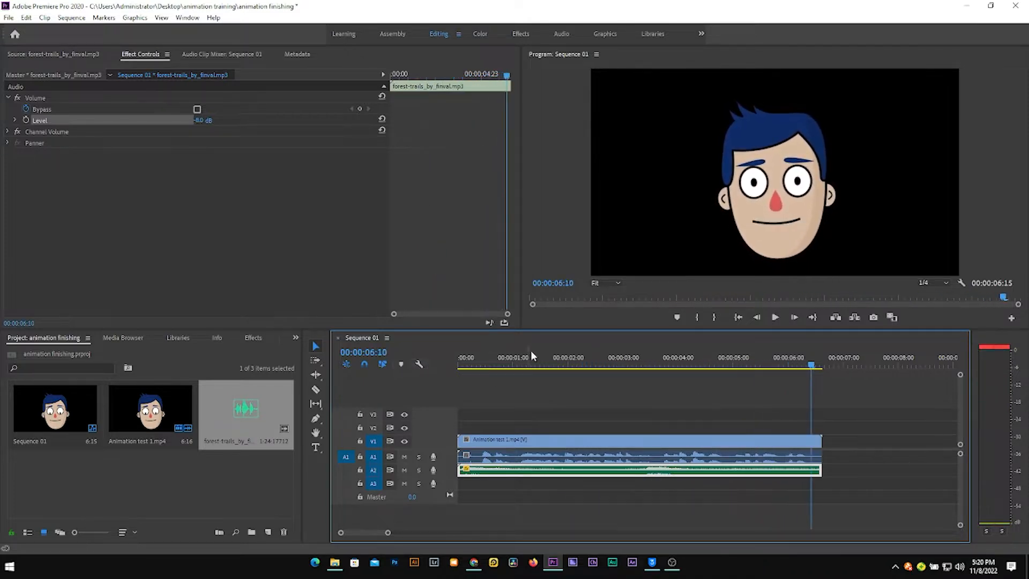
left_click_drag(472, 361, 450, 365)
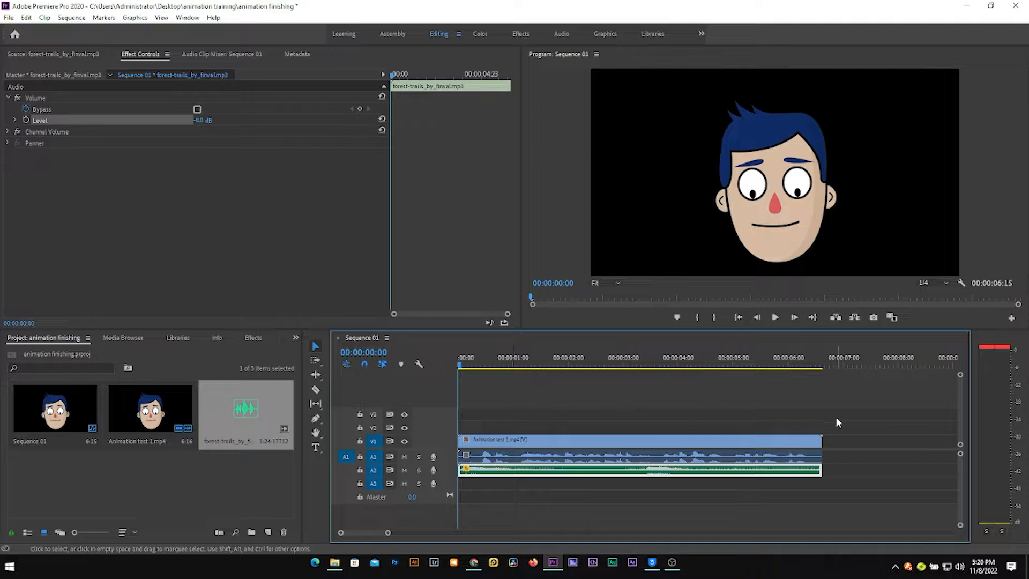
left_click_drag(839, 416, 473, 518)
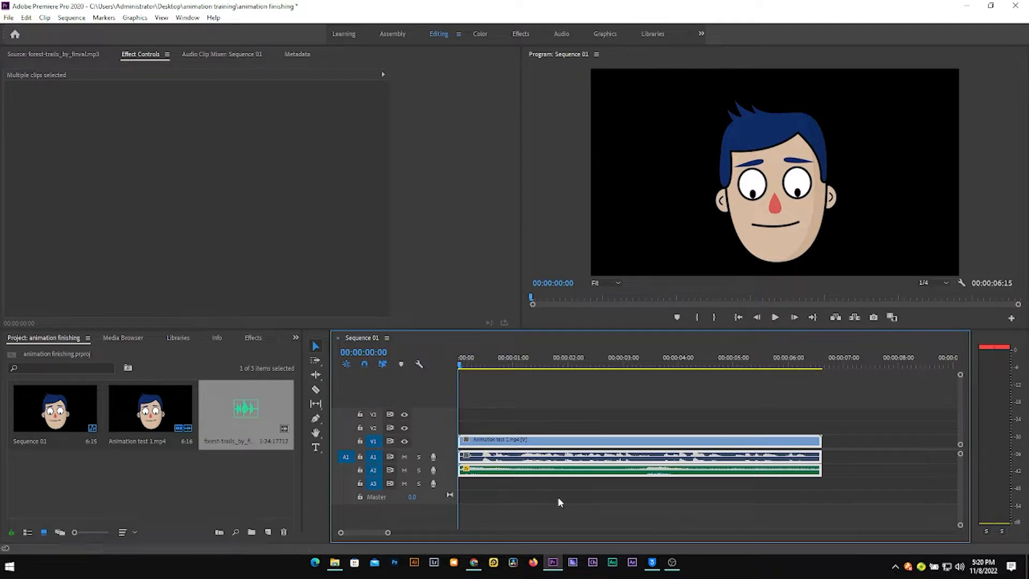
left_click(518, 402)
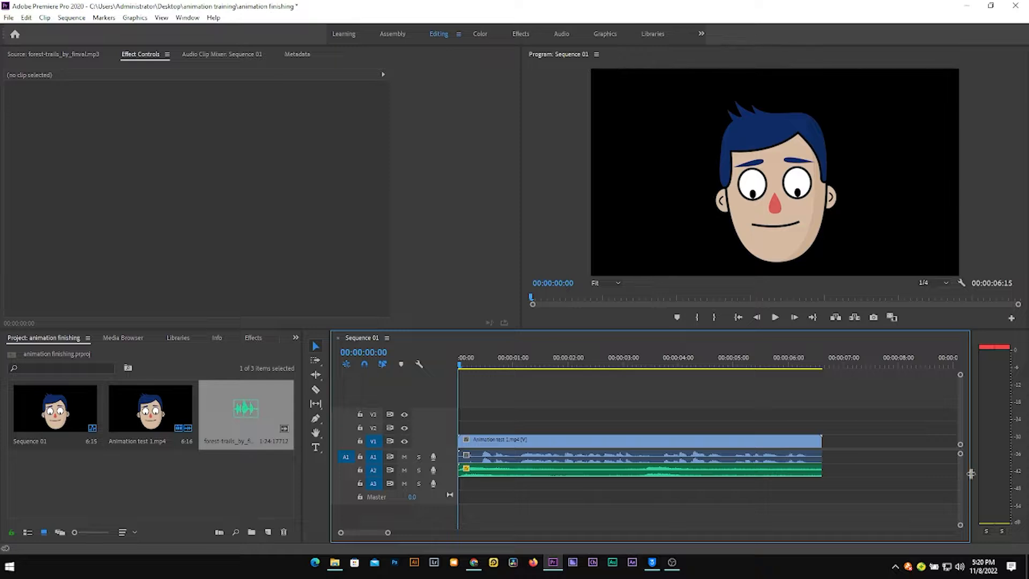
left_click(570, 129)
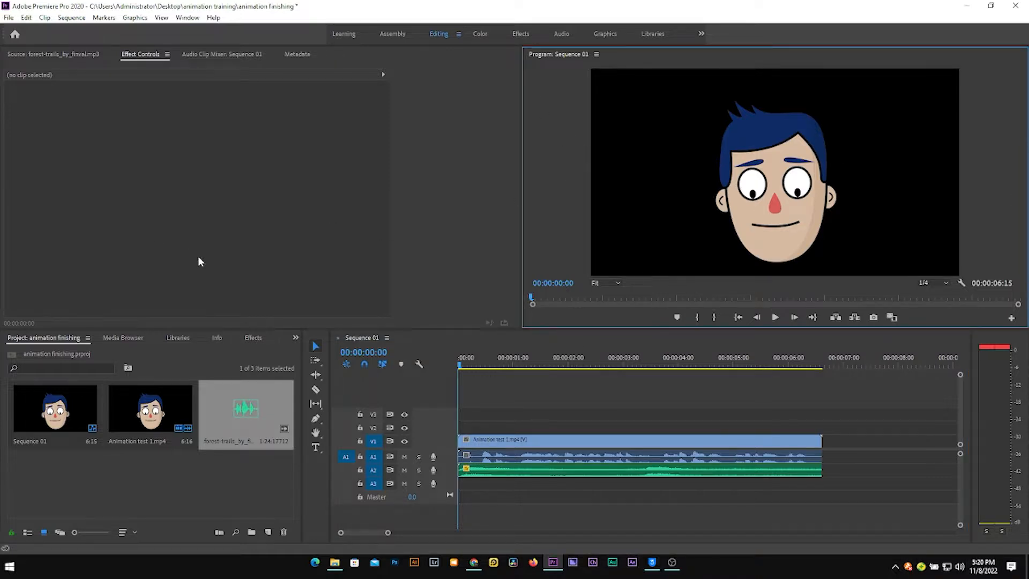
left_click(131, 474)
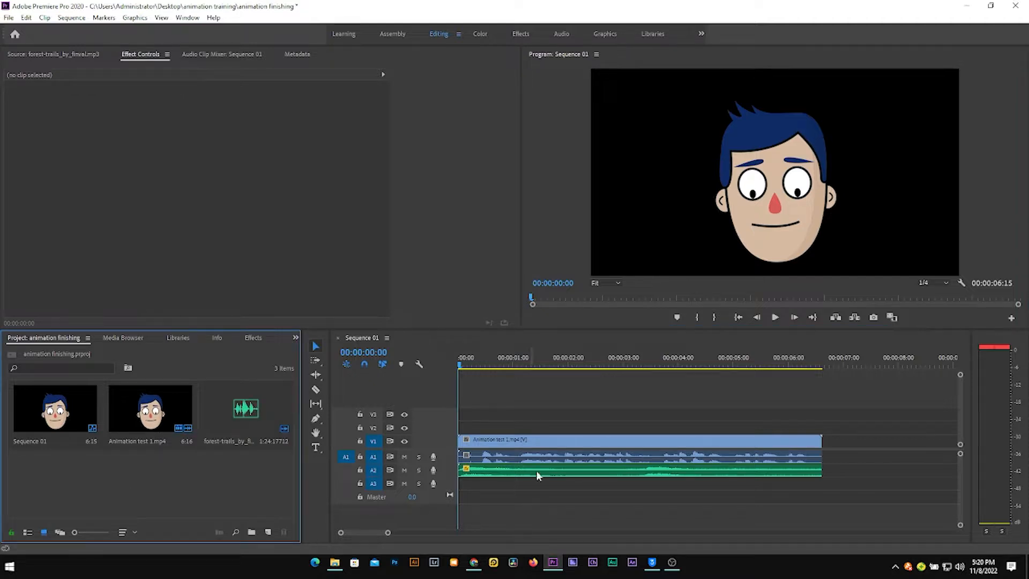
- Open the media export settings for the finished sequence and choose H.264 as the export format
left_click(572, 396)
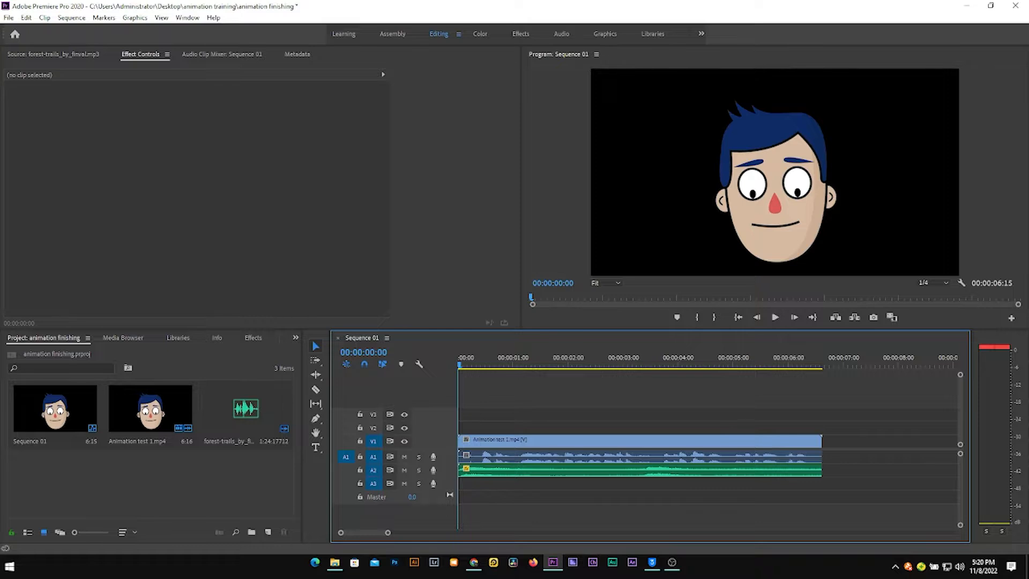
left_click(8, 17)
mouse_move(80, 328)
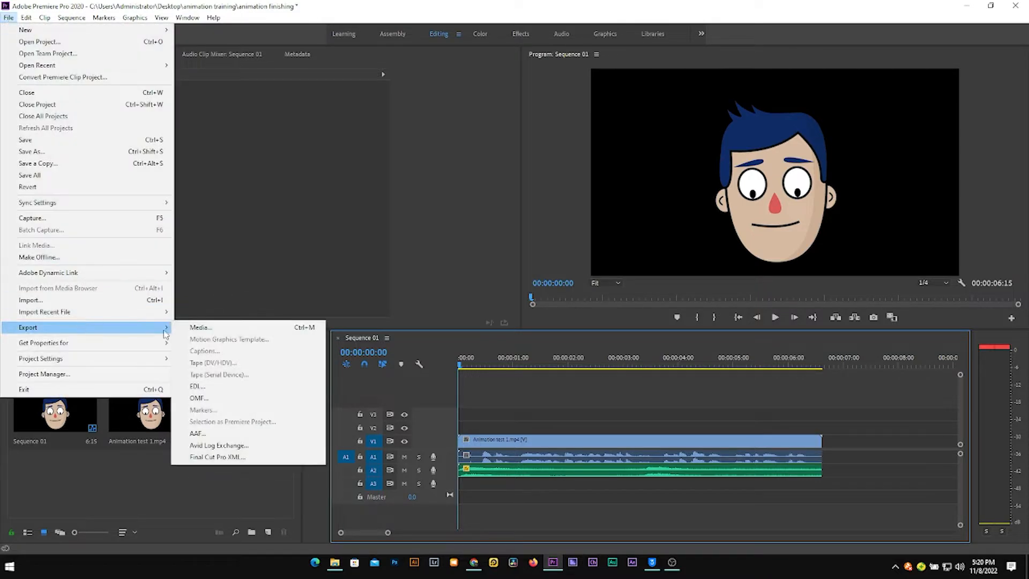
left_click(190, 329)
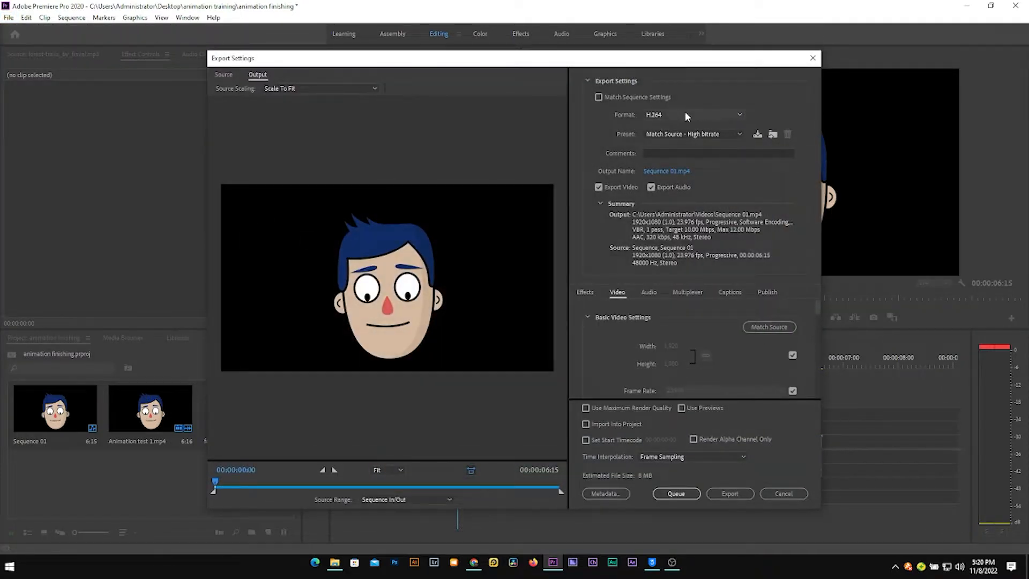
left_click(686, 116)
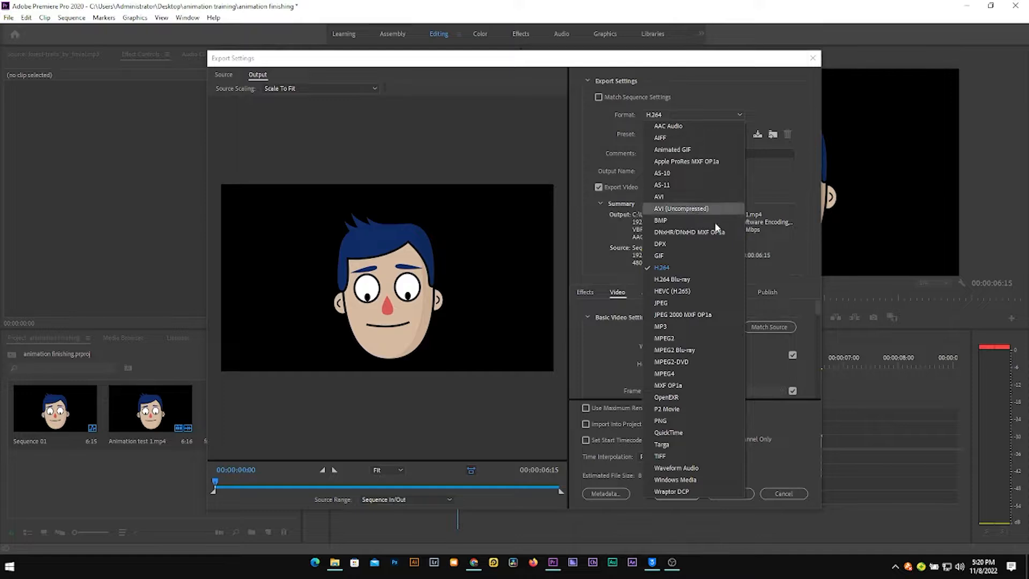
left_click(696, 266)
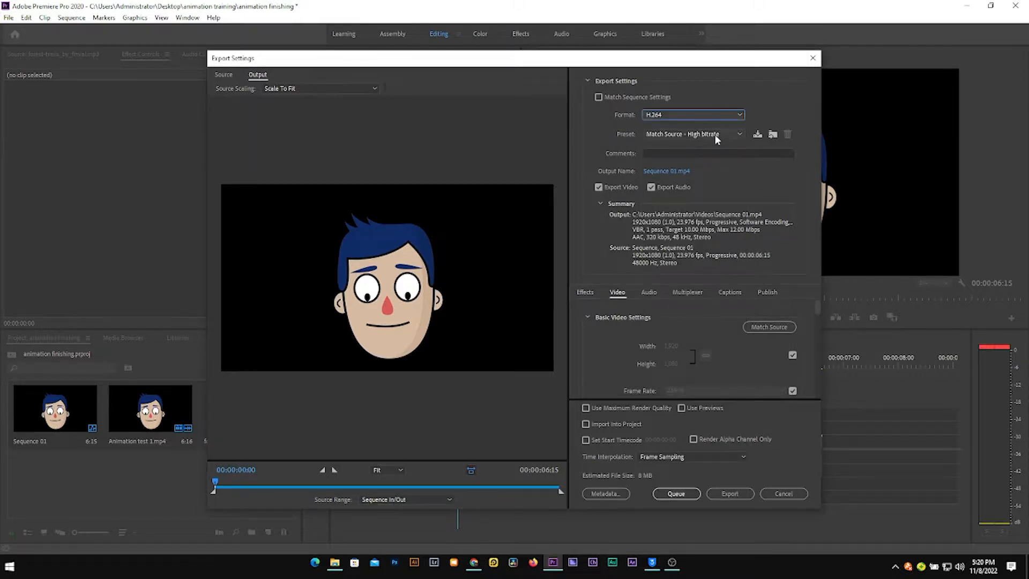
- Name the output file "chike animation", save it to the Desktop and export the sequence
left_click(671, 171)
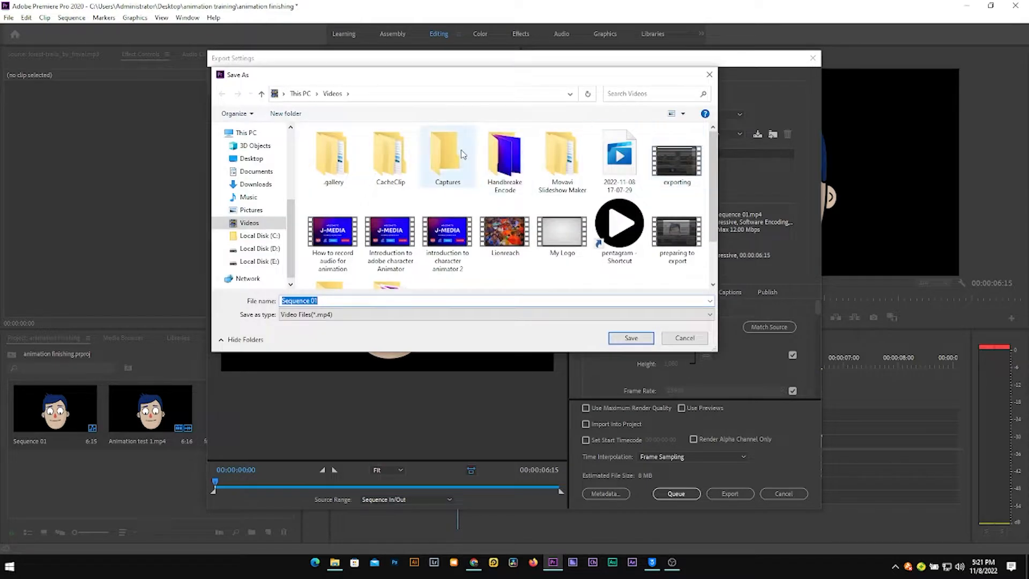
left_click(252, 159)
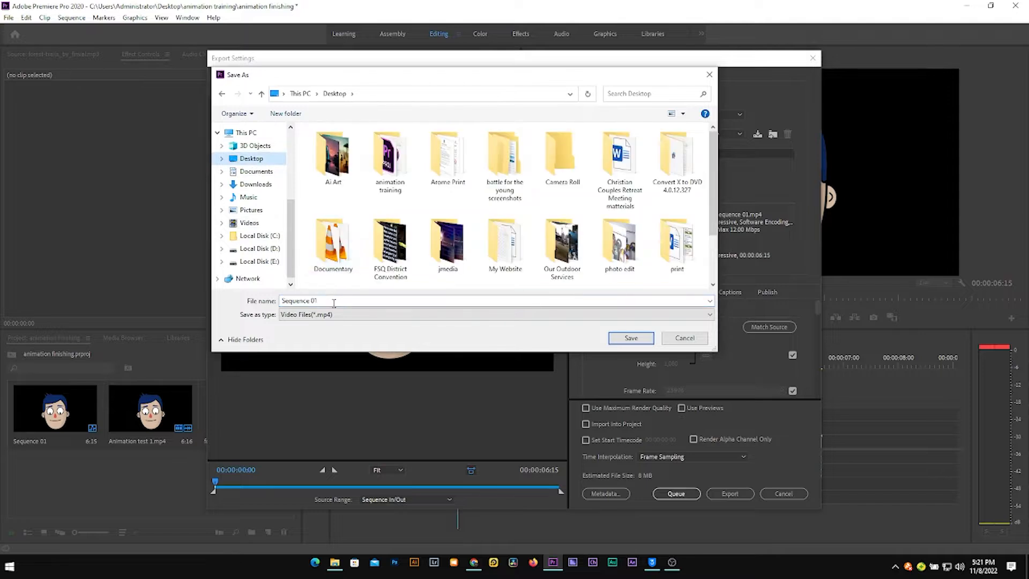
type("chr")
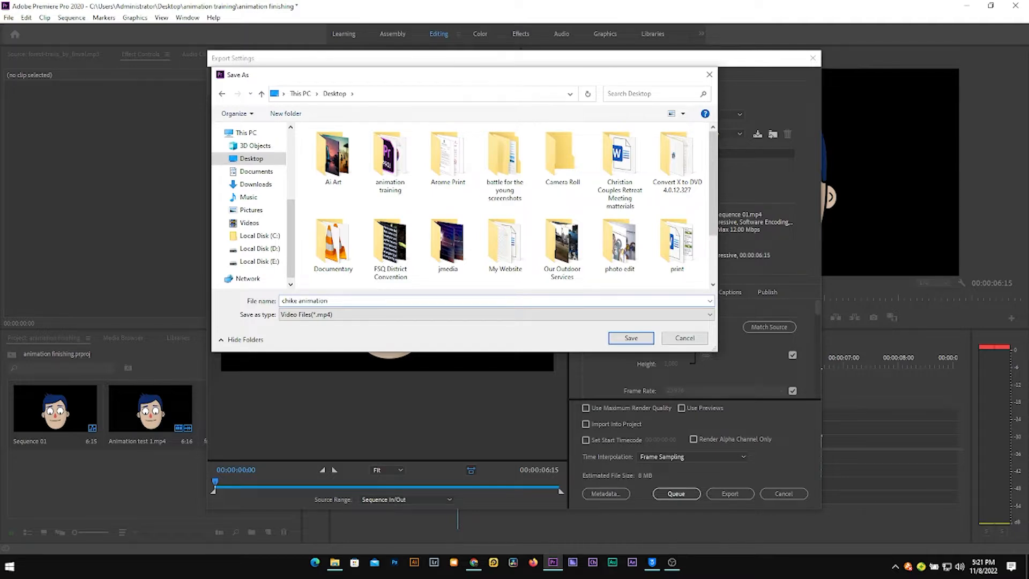
left_click(642, 341)
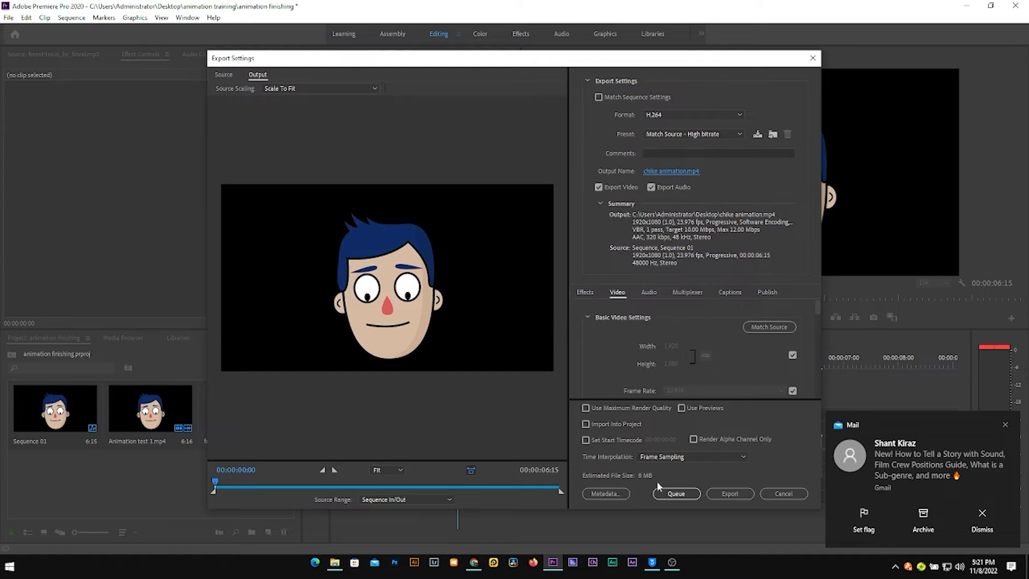
left_click(732, 497)
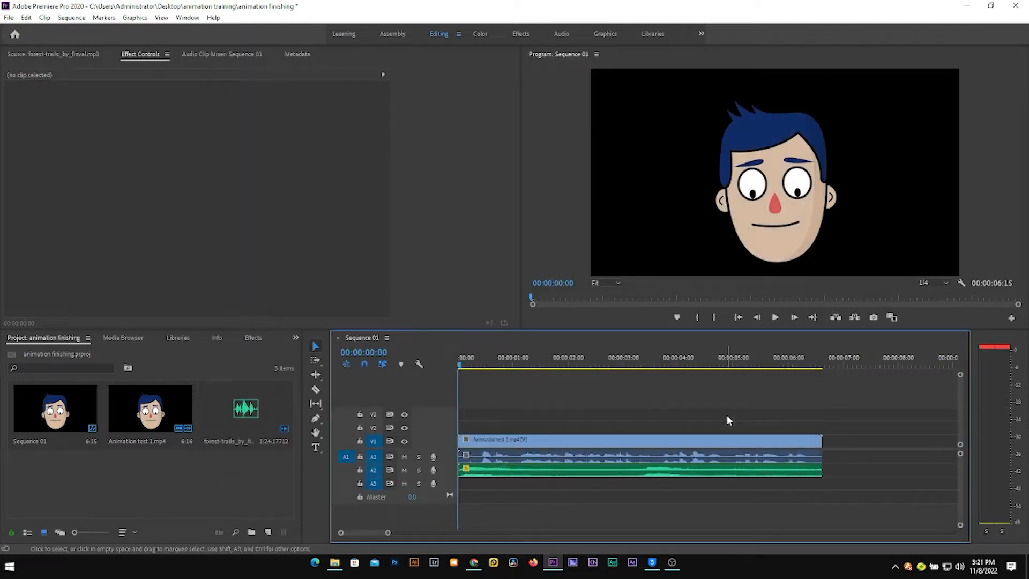
- Switch to File Explorer, find the exported "chike animation" video on the Desktop, play it to check the result and close the player
left_click(968, 6)
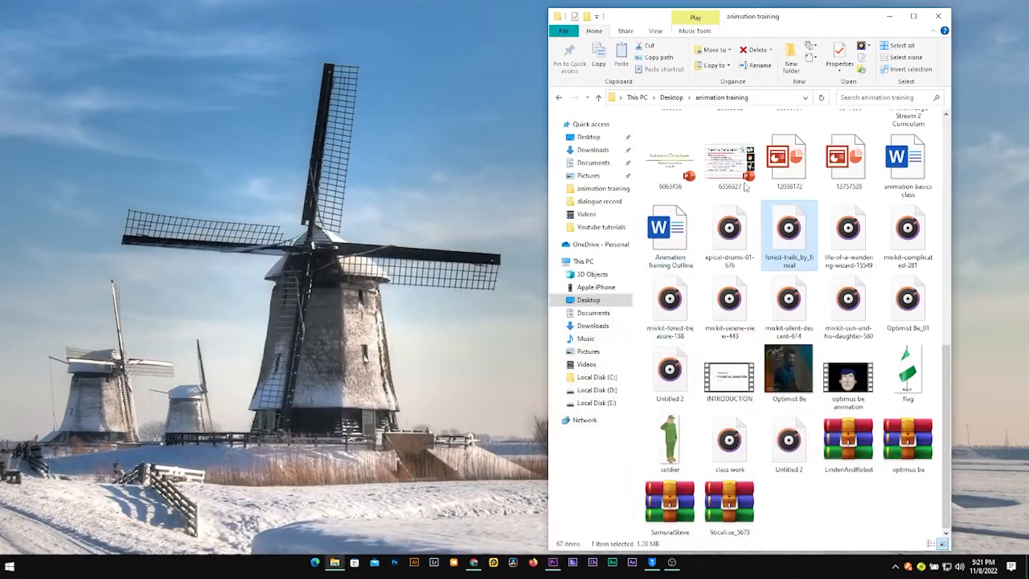
left_click(606, 142)
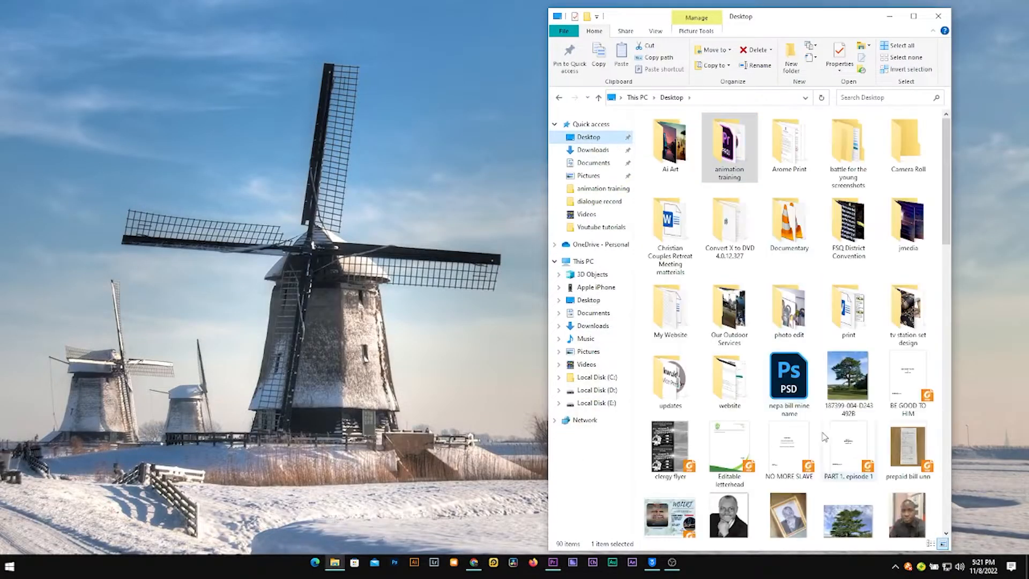
scroll(808, 463, "down", 10)
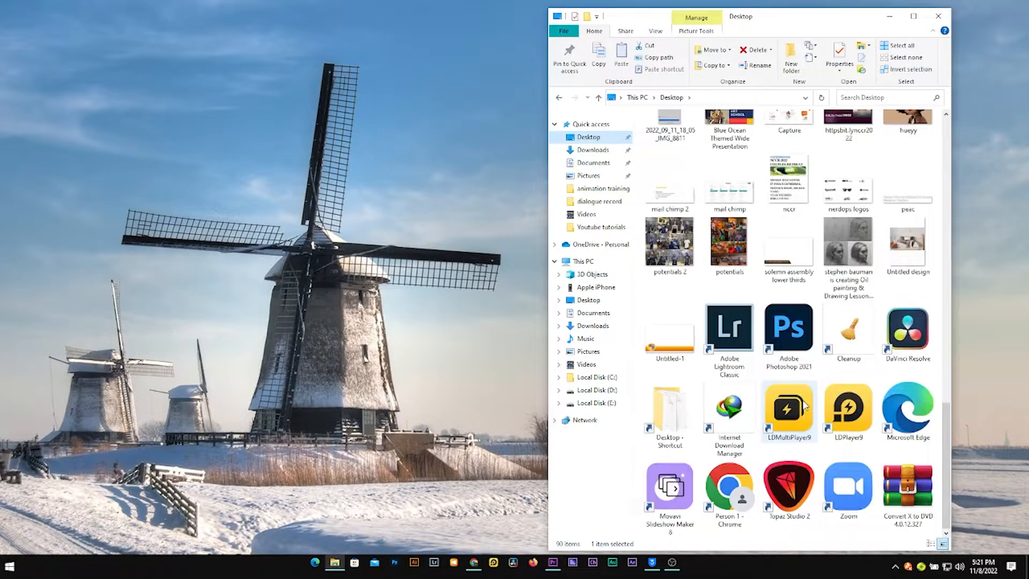
scroll(804, 406, "up", 6)
scroll(756, 412, "down", 3)
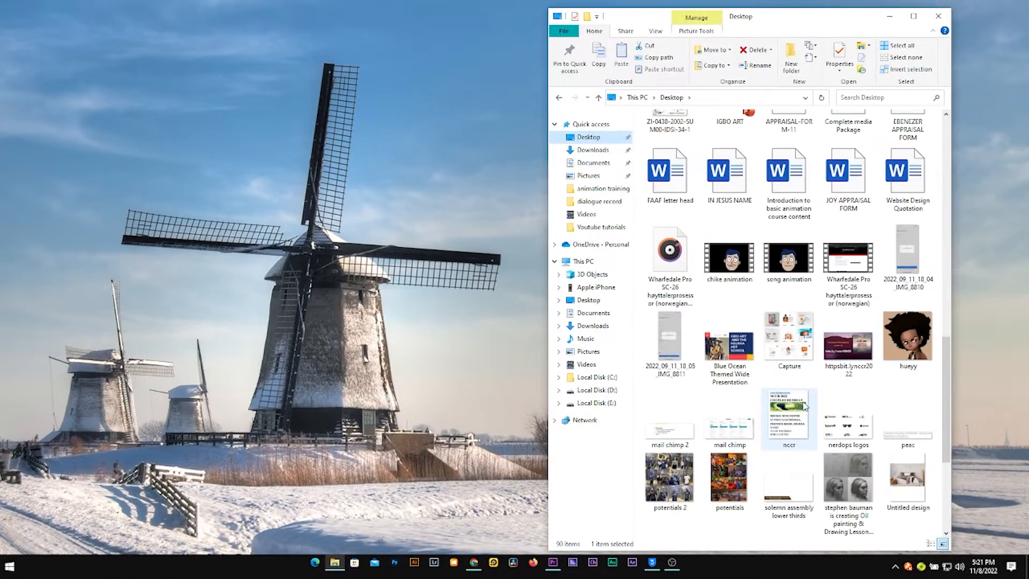
left_click(739, 275)
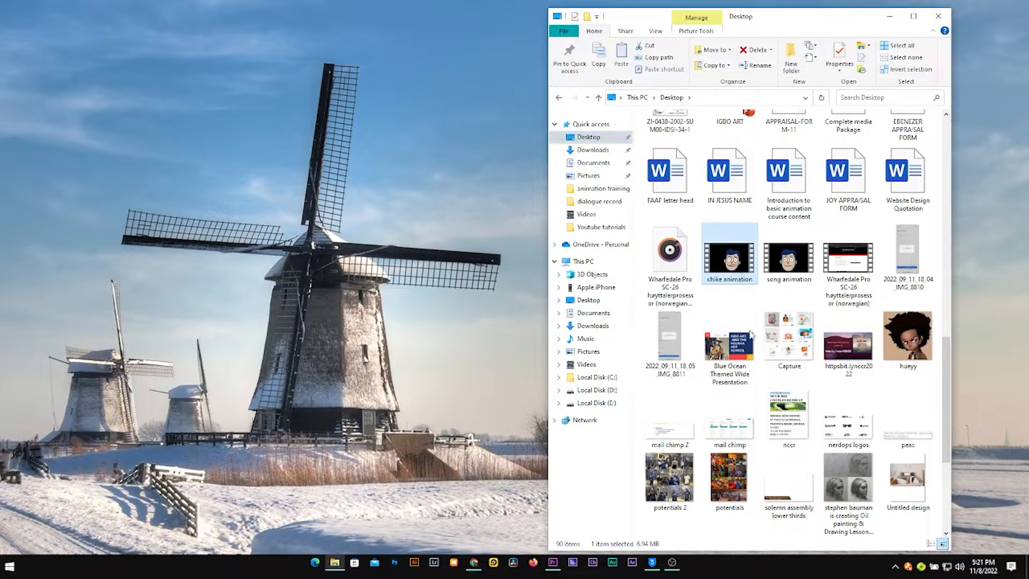
double_click(738, 276)
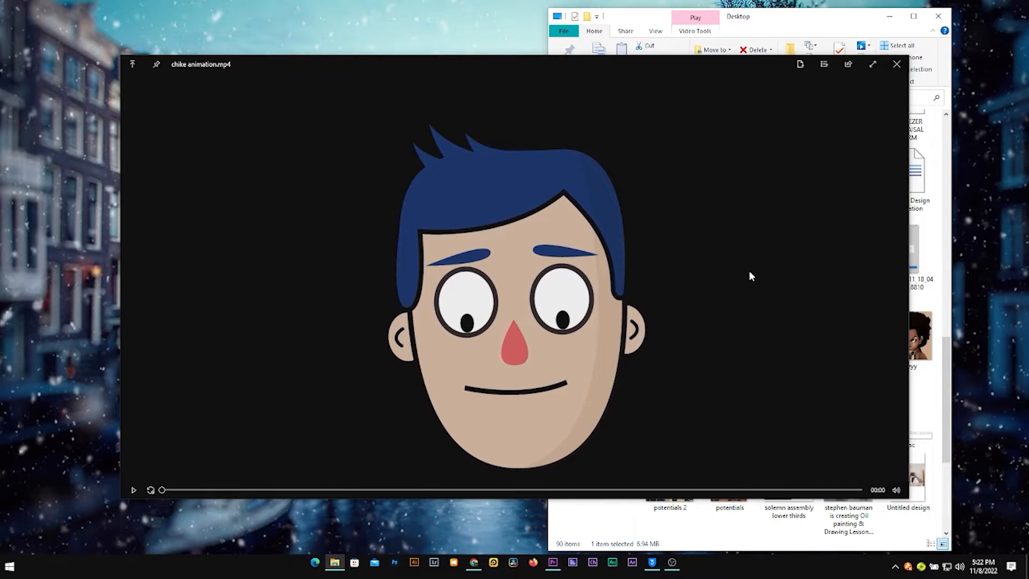
left_click(896, 63)
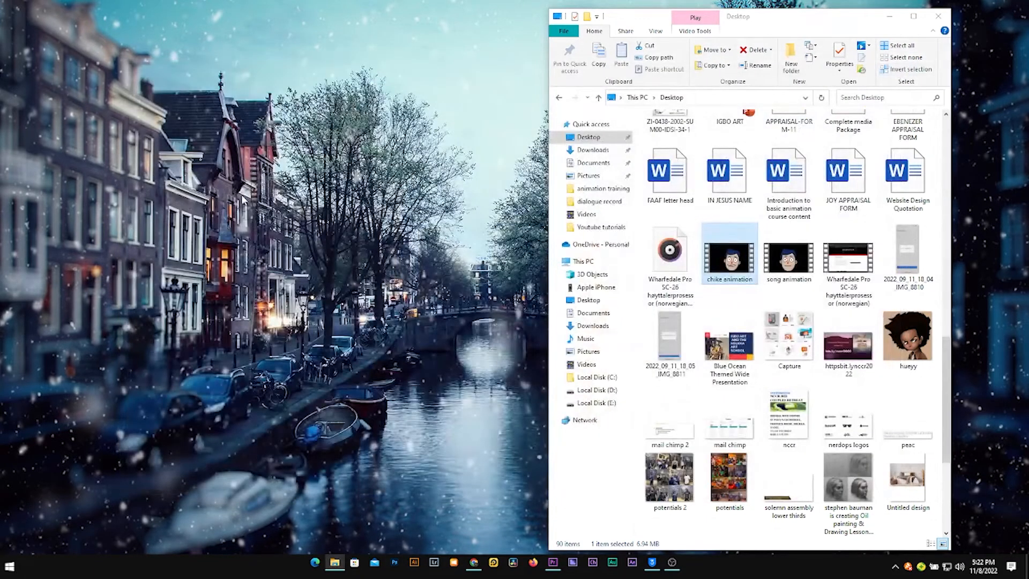